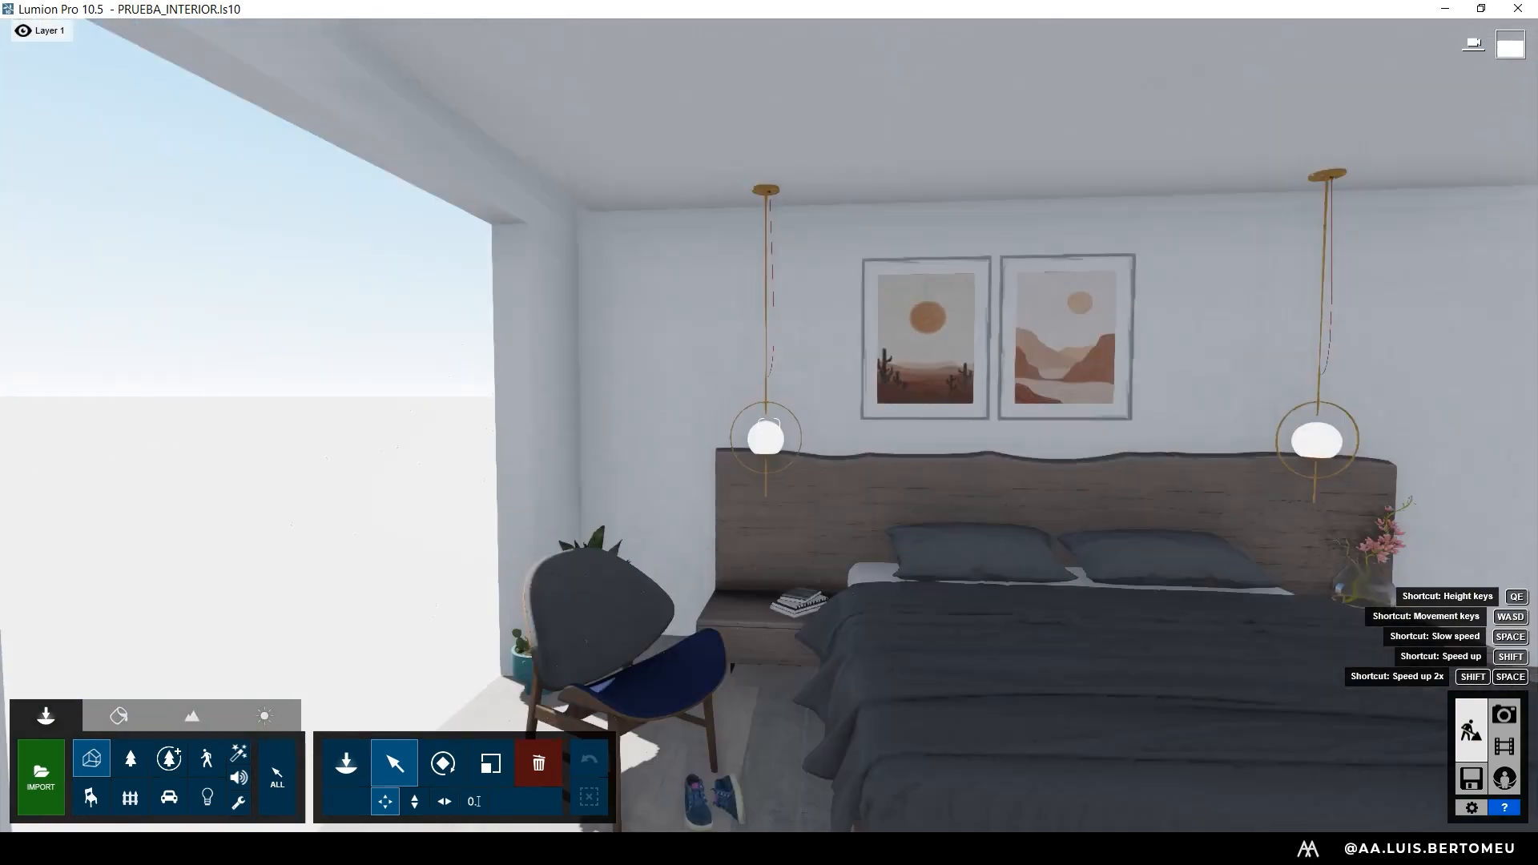
- Switch from the bedroom scene to Movie mode and open the recorded camera path of the first clip
right_drag(769, 425, 769, 425)
key(s)
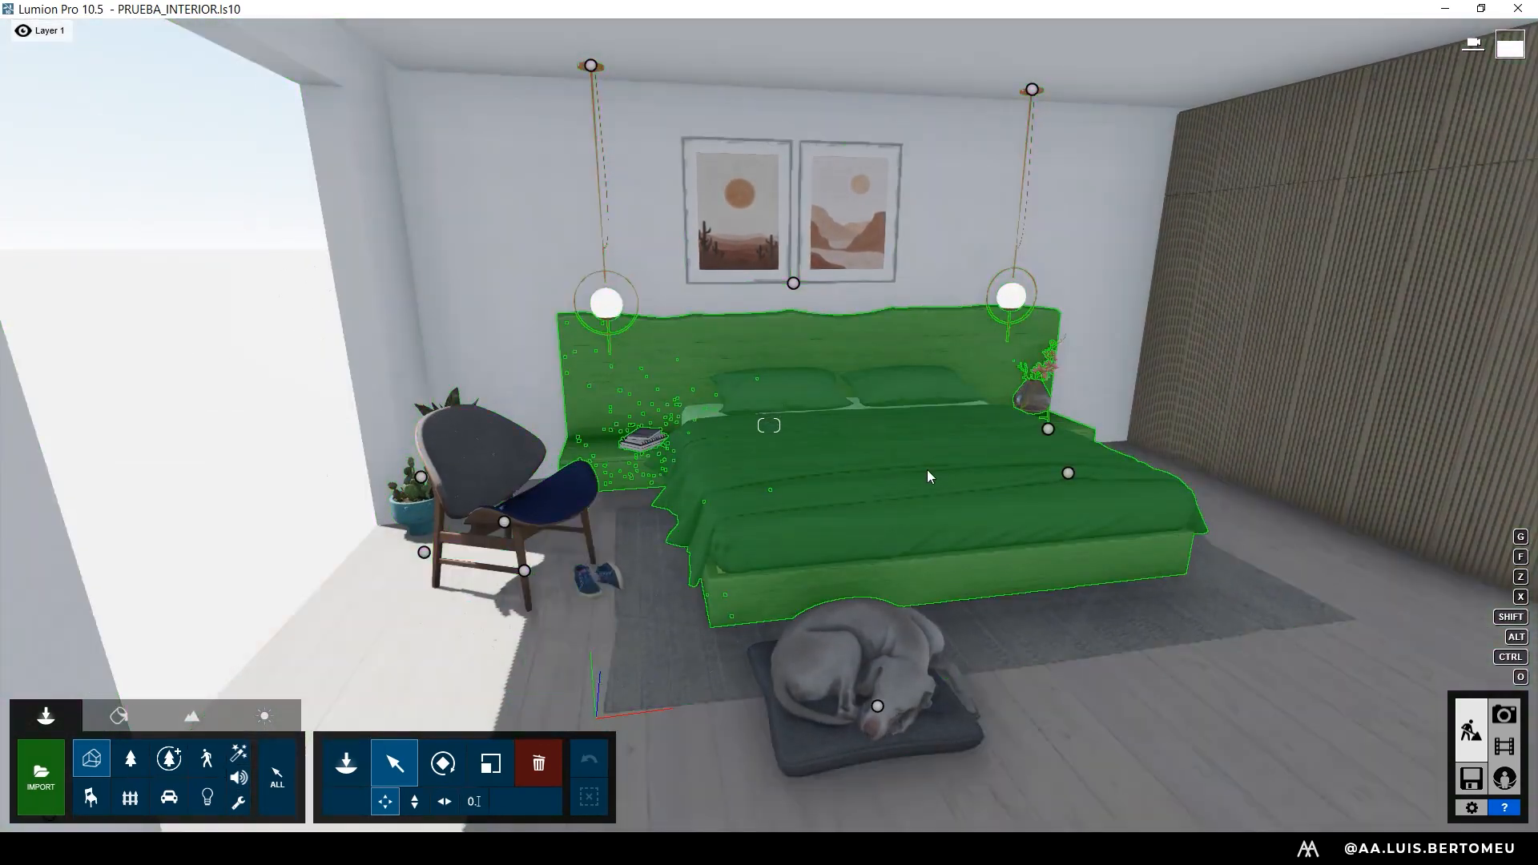
click(1505, 746)
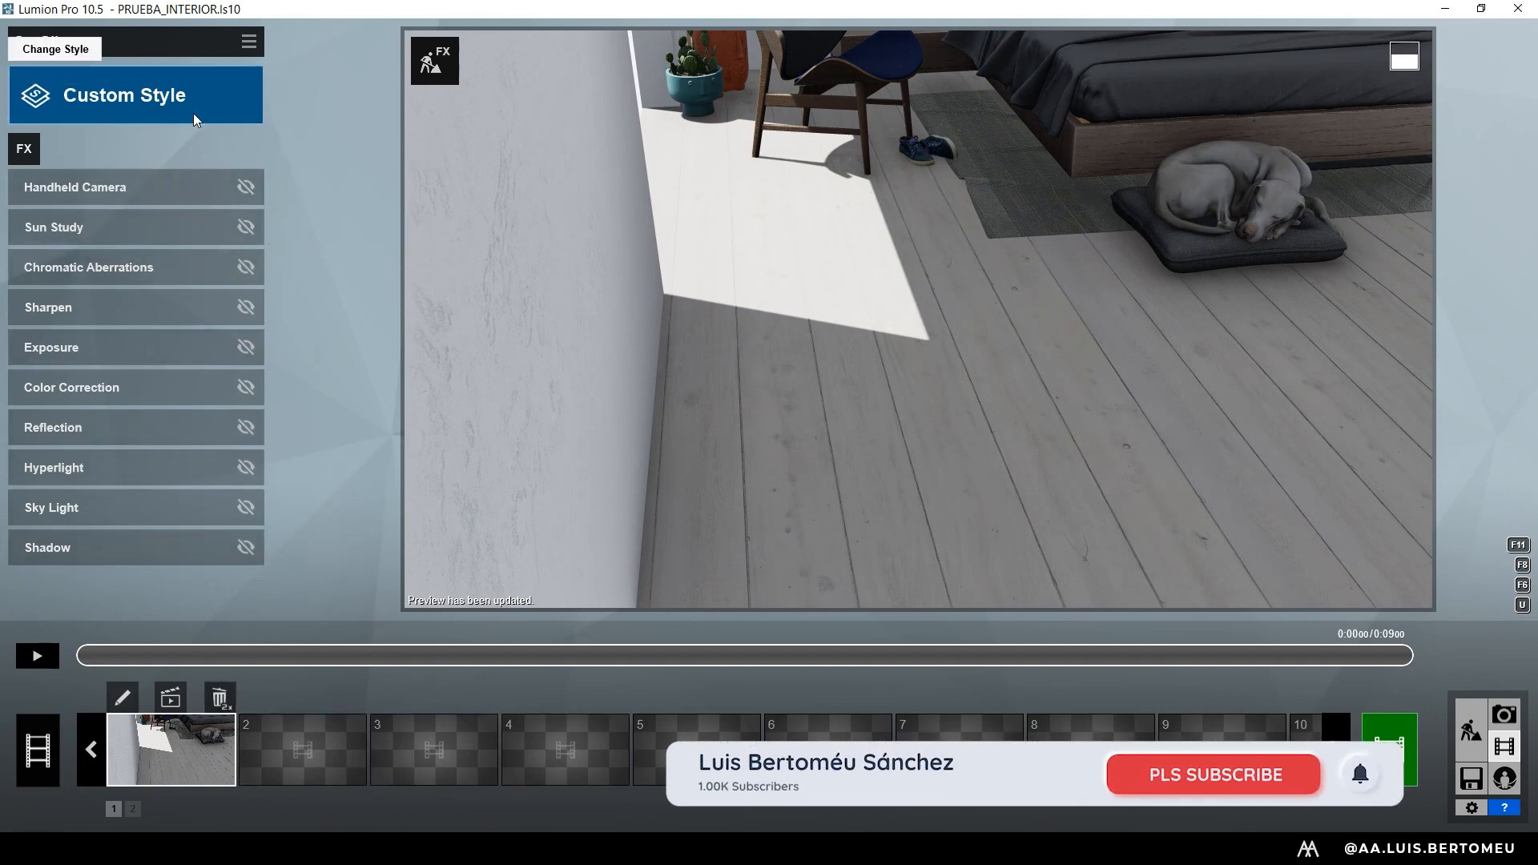
click(123, 699)
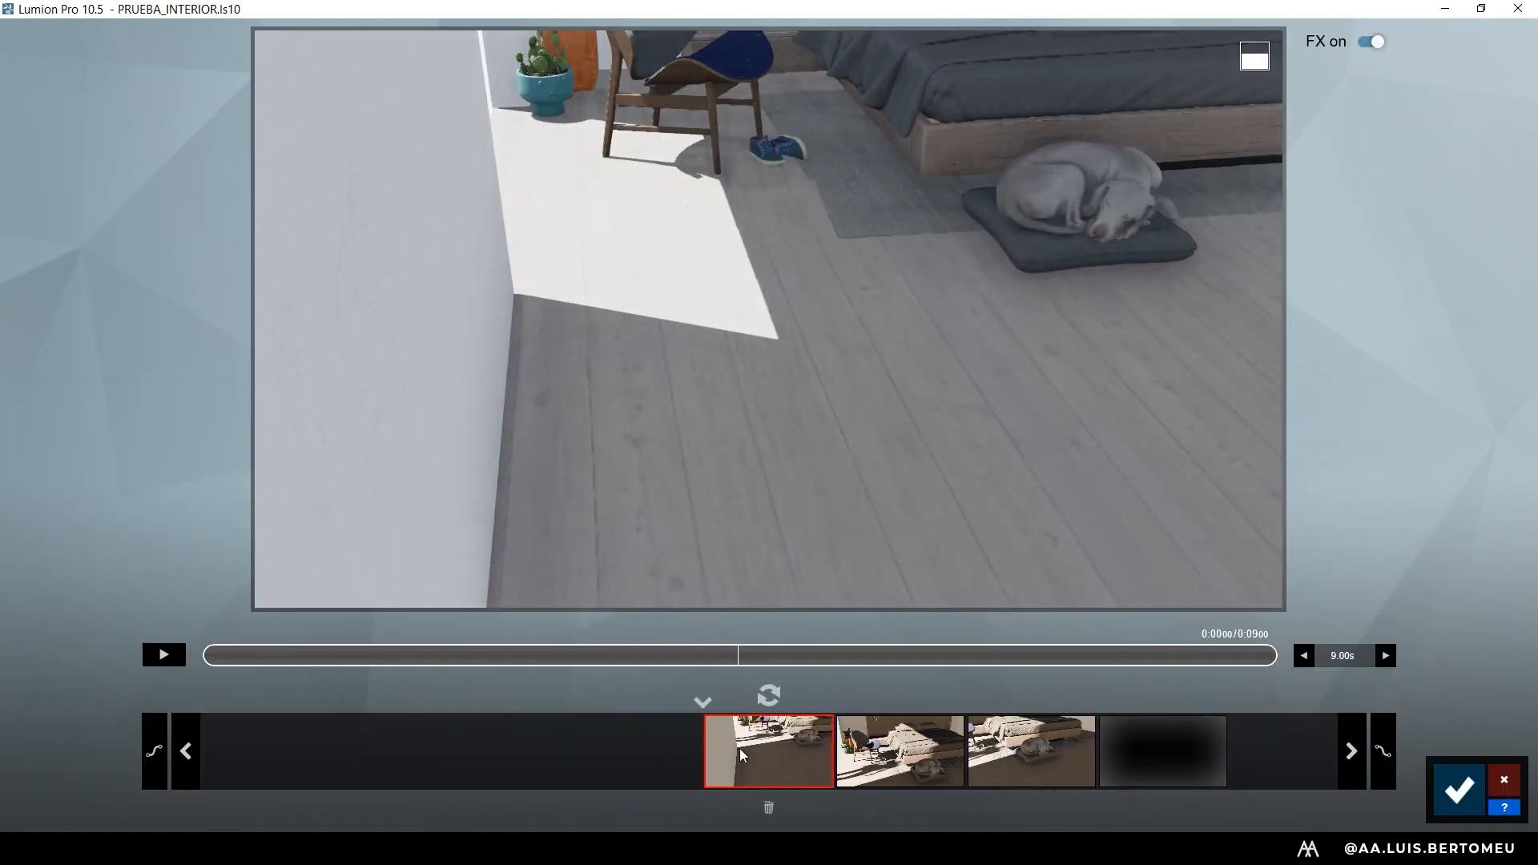
- Review the clip's camera keyframes and scrub through its full camera movement, then return to the clip's effects
click(871, 749)
click(995, 753)
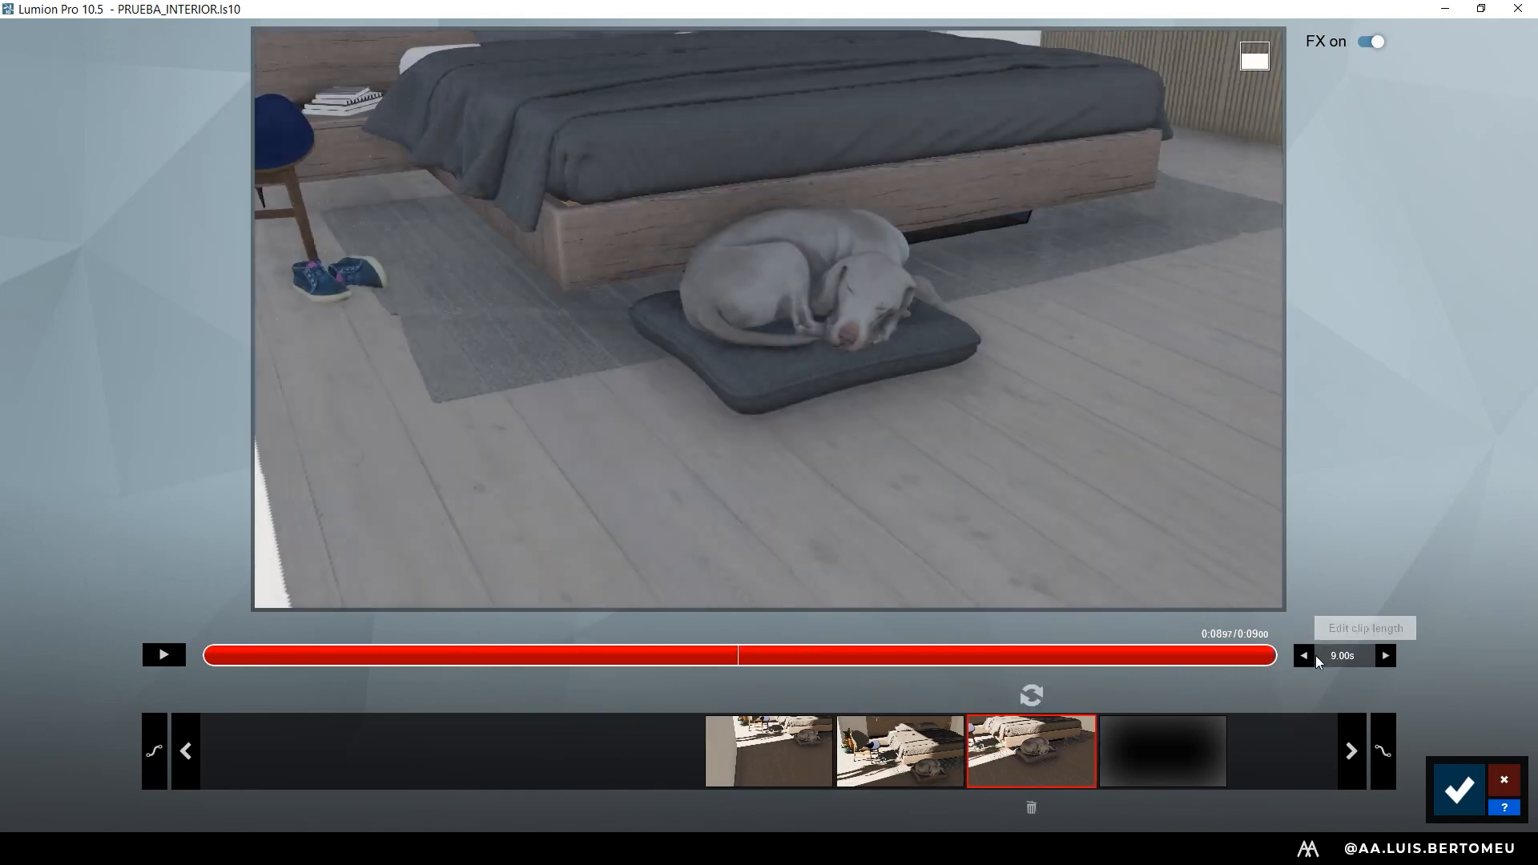
click(210, 664)
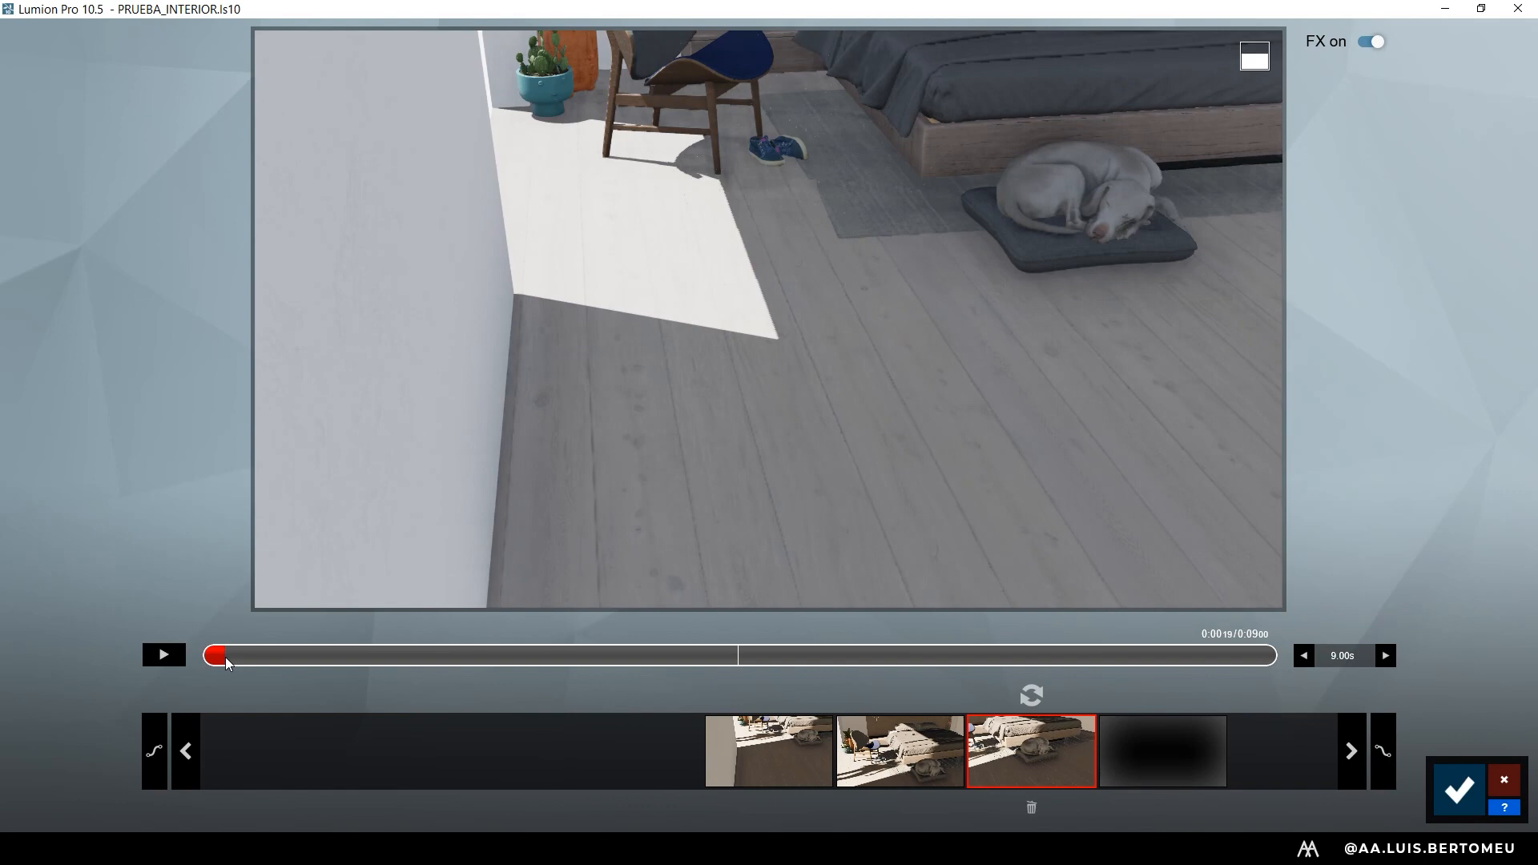
drag(263, 665, 1296, 677)
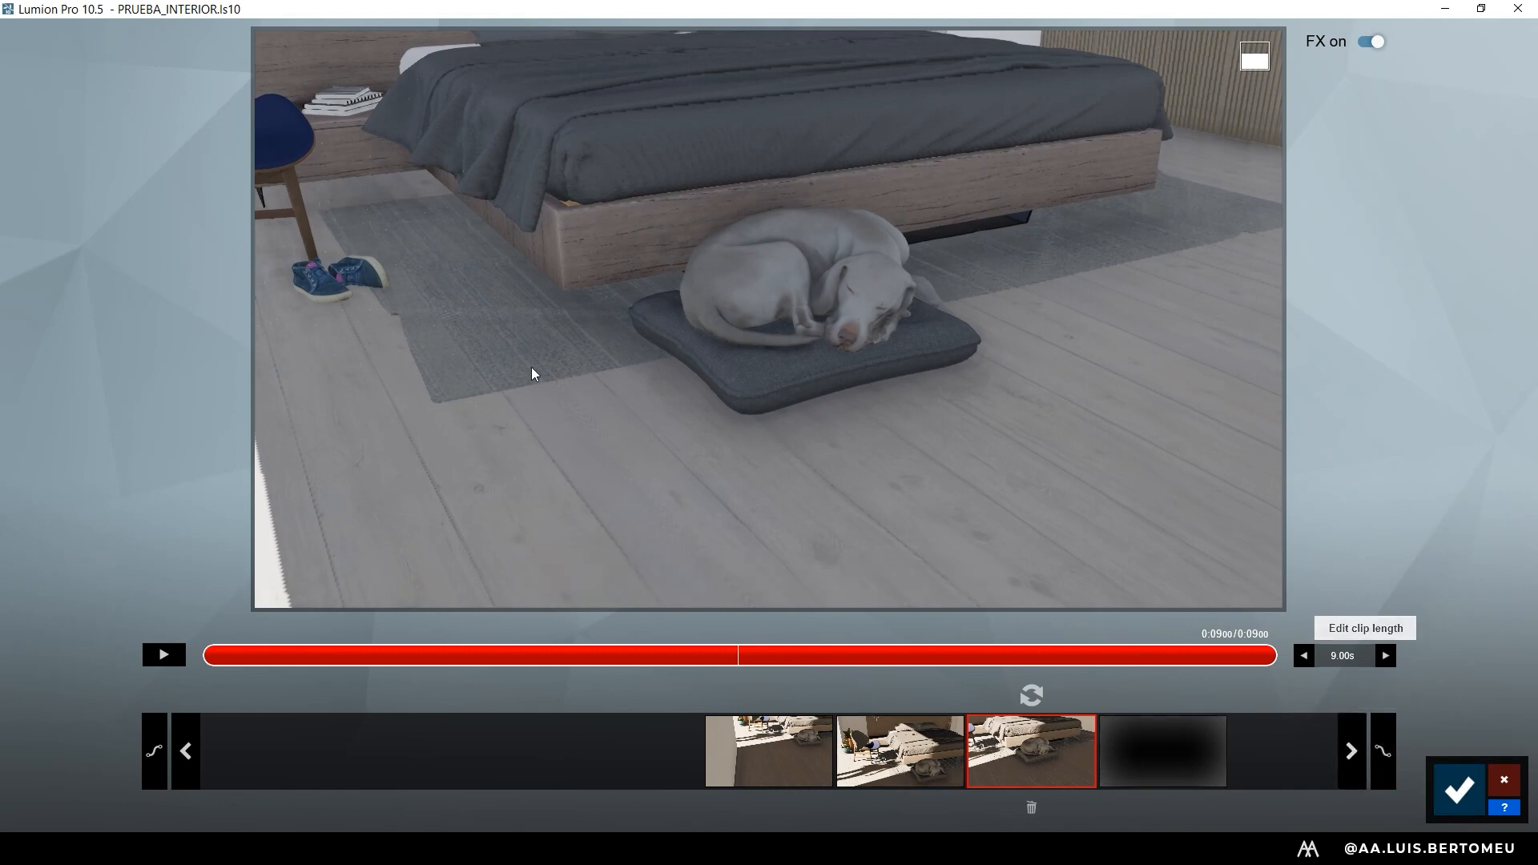
mouse_move(457, 488)
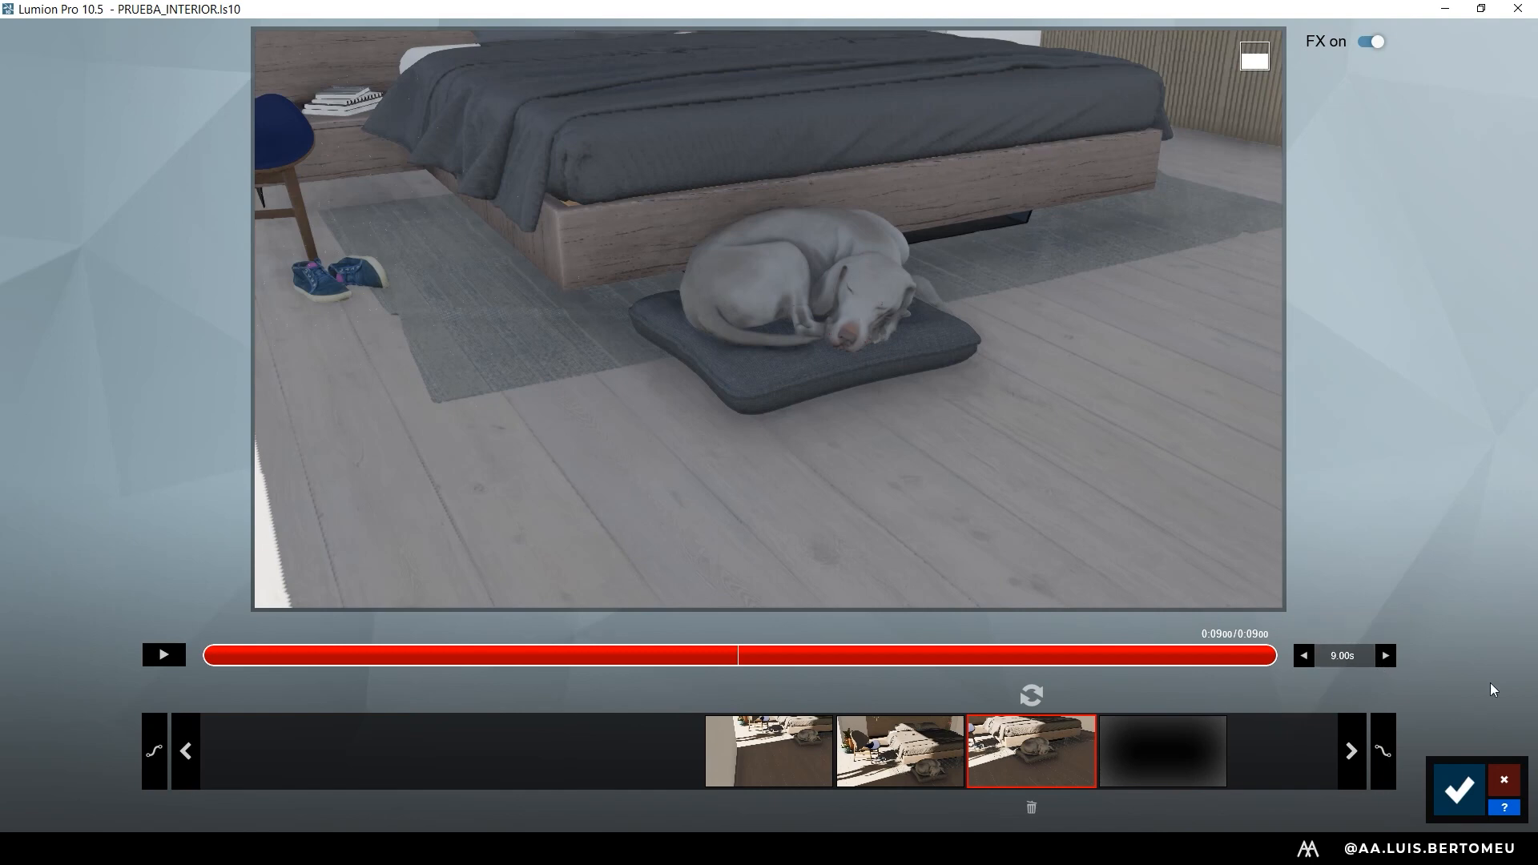
click(1458, 791)
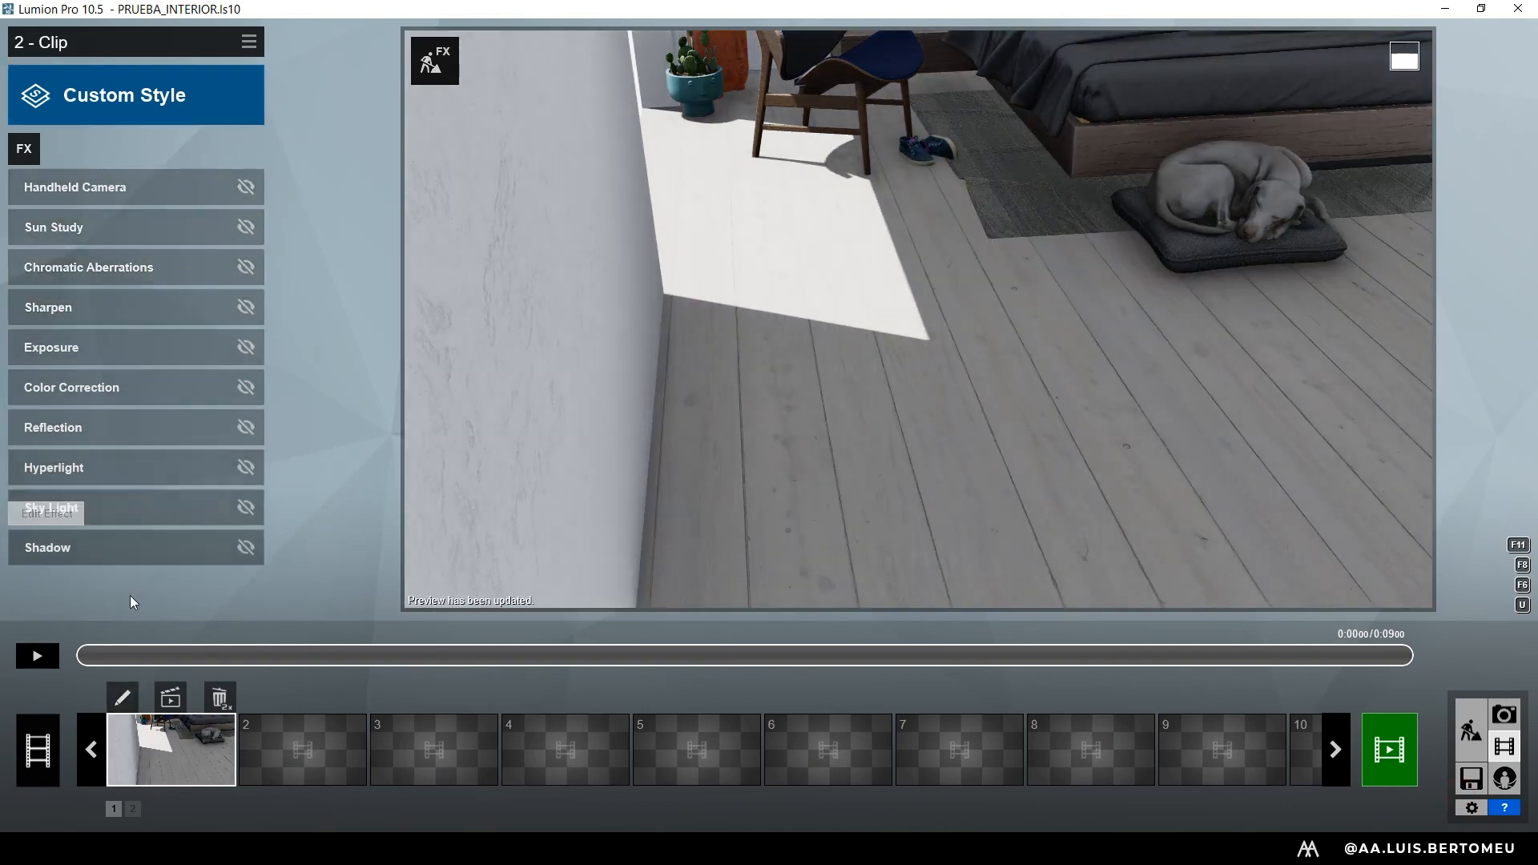
- Enable the Shadow effect on the clip and check its settings
click(246, 549)
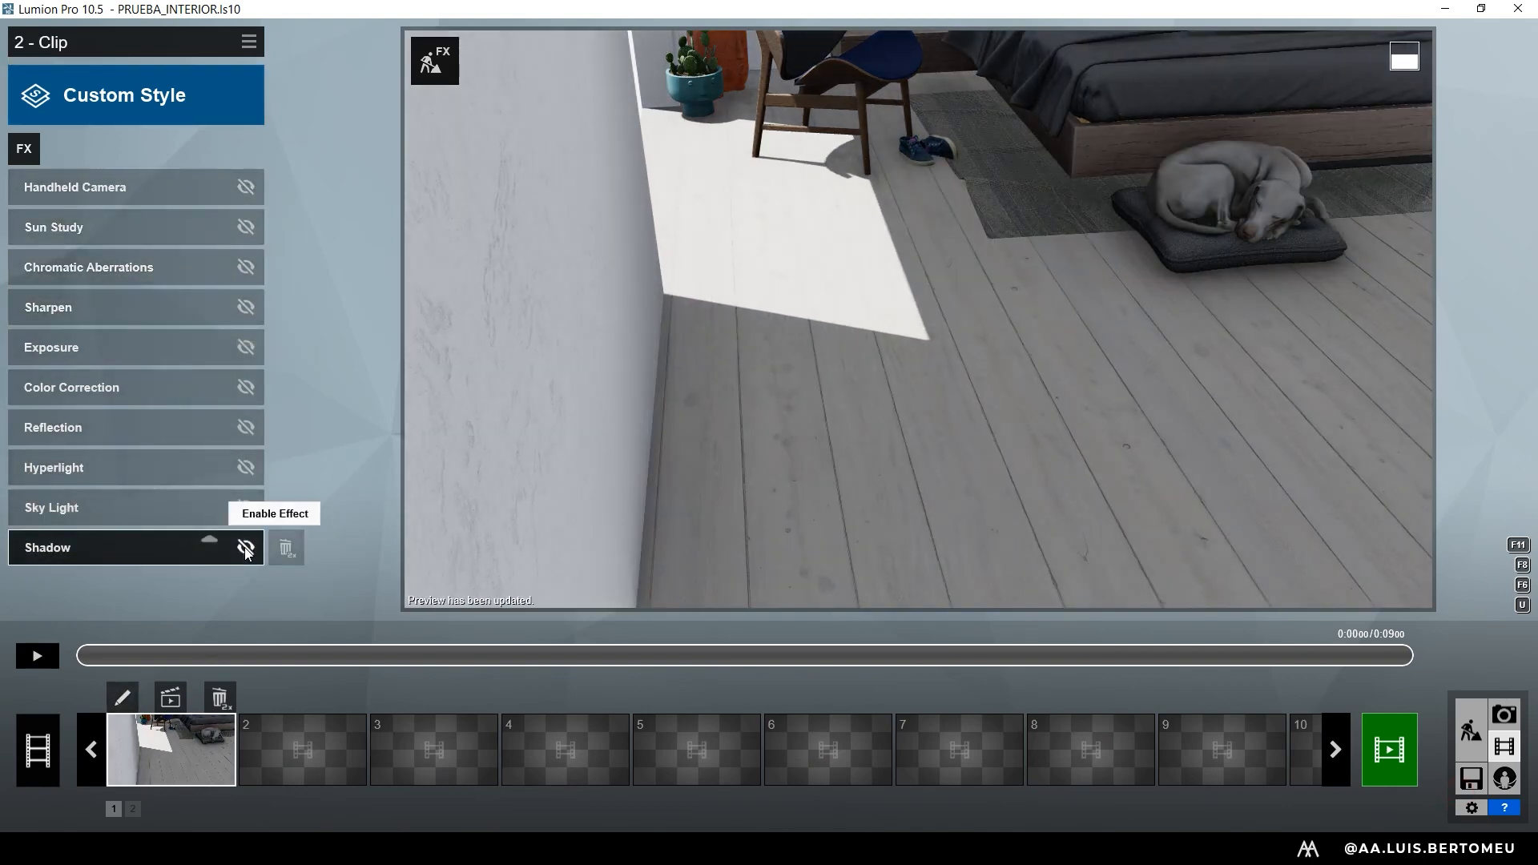
click(94, 558)
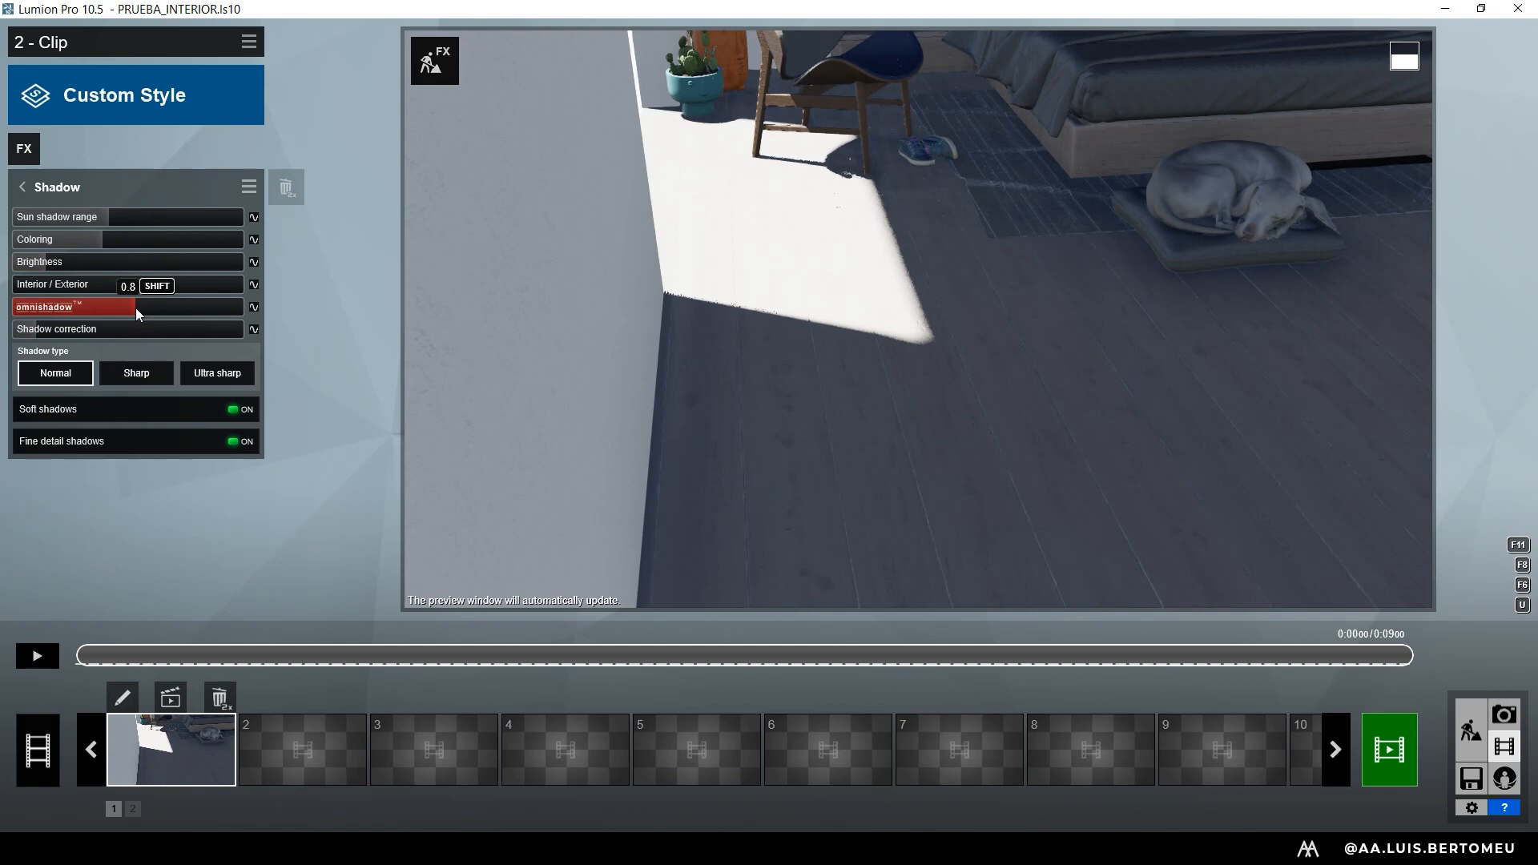
click(42, 190)
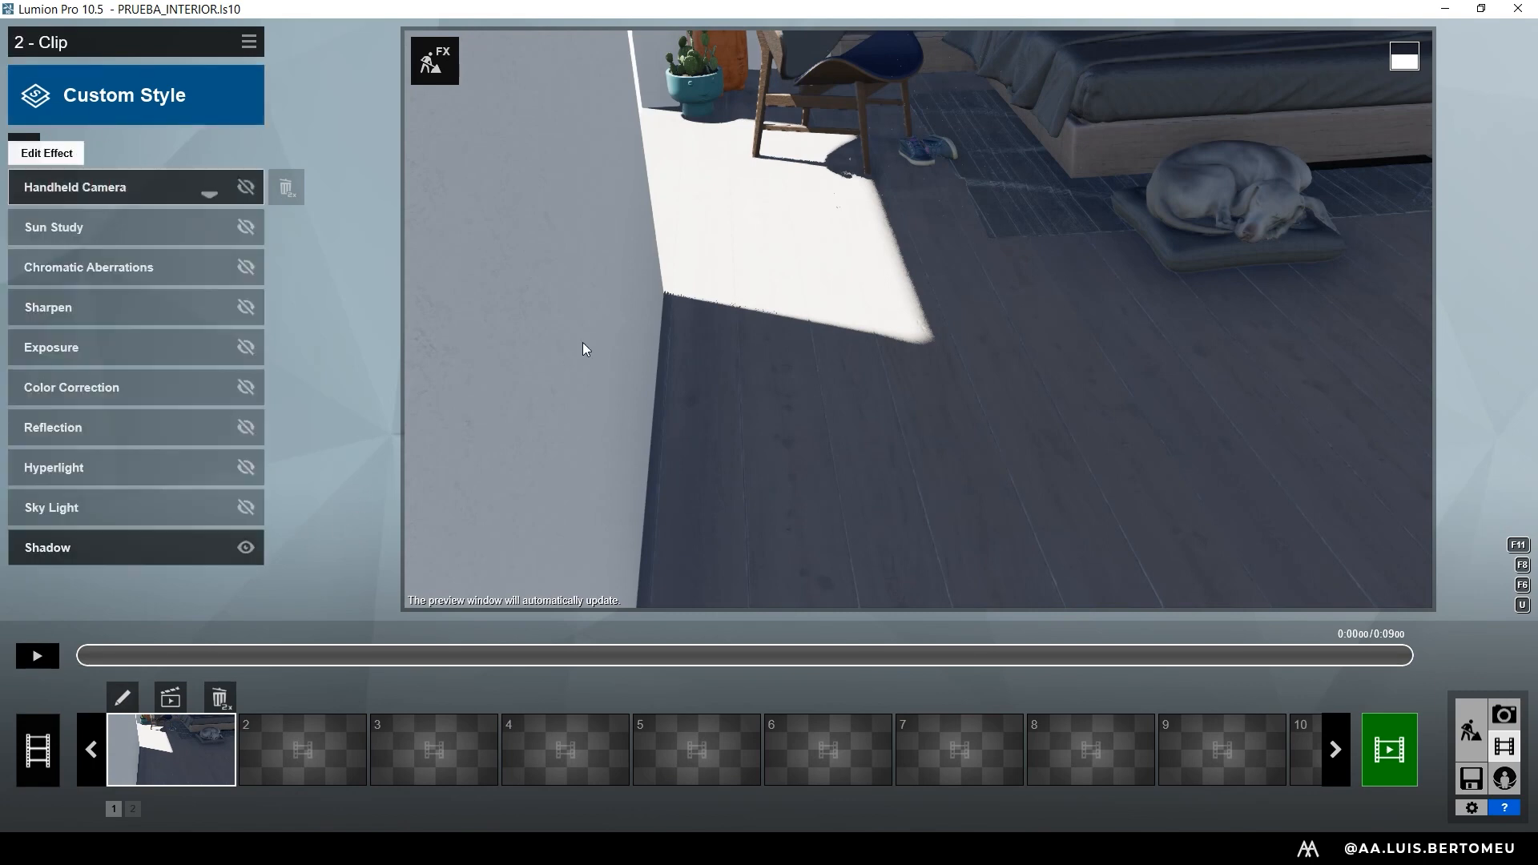
- Enable the Sky Light and Hyperlight effects on the clip and check their settings
click(247, 510)
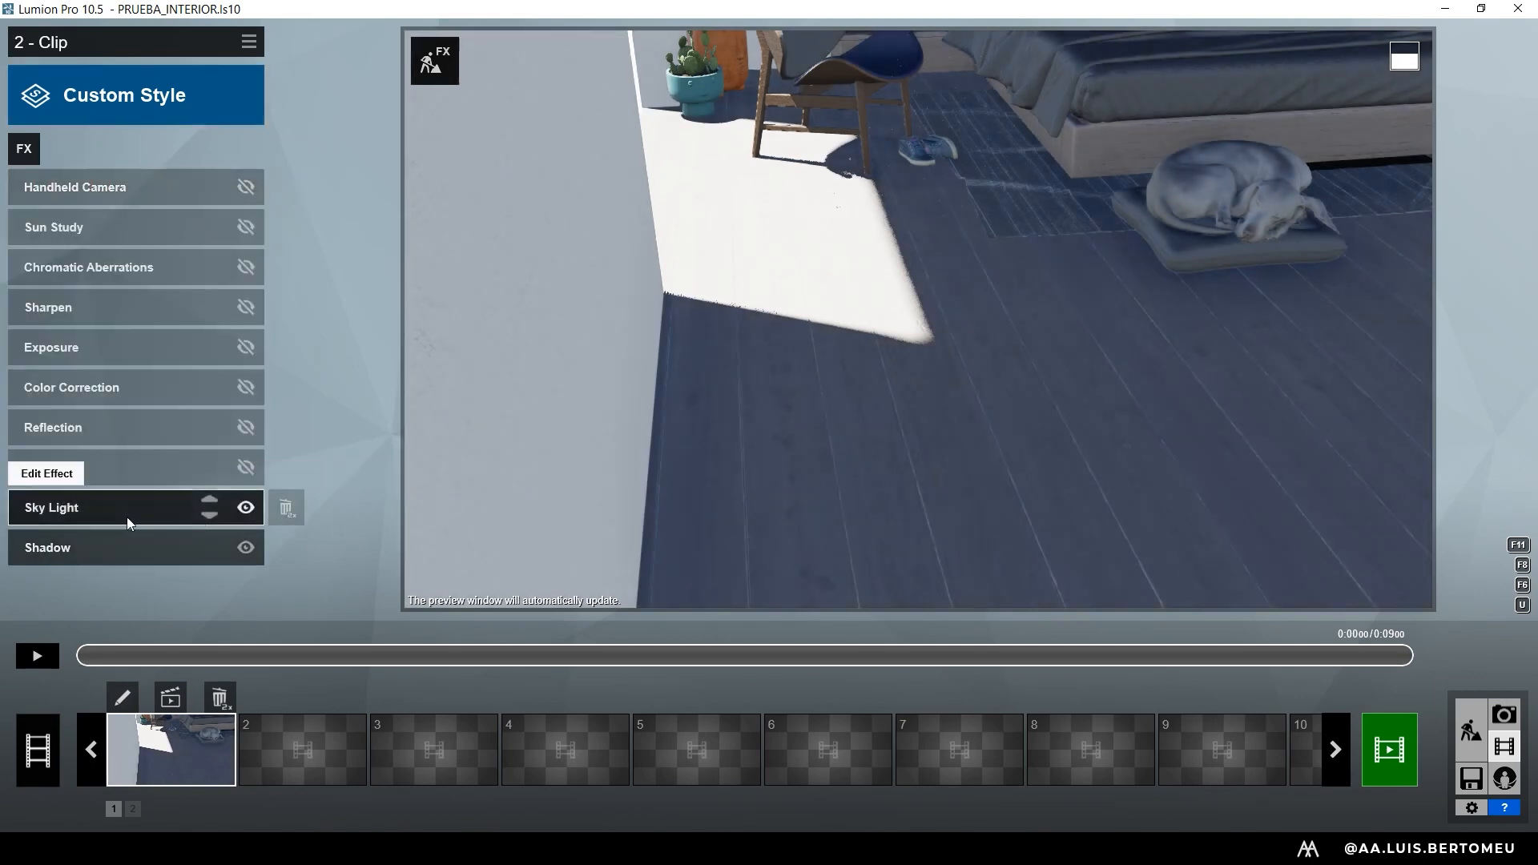
click(125, 516)
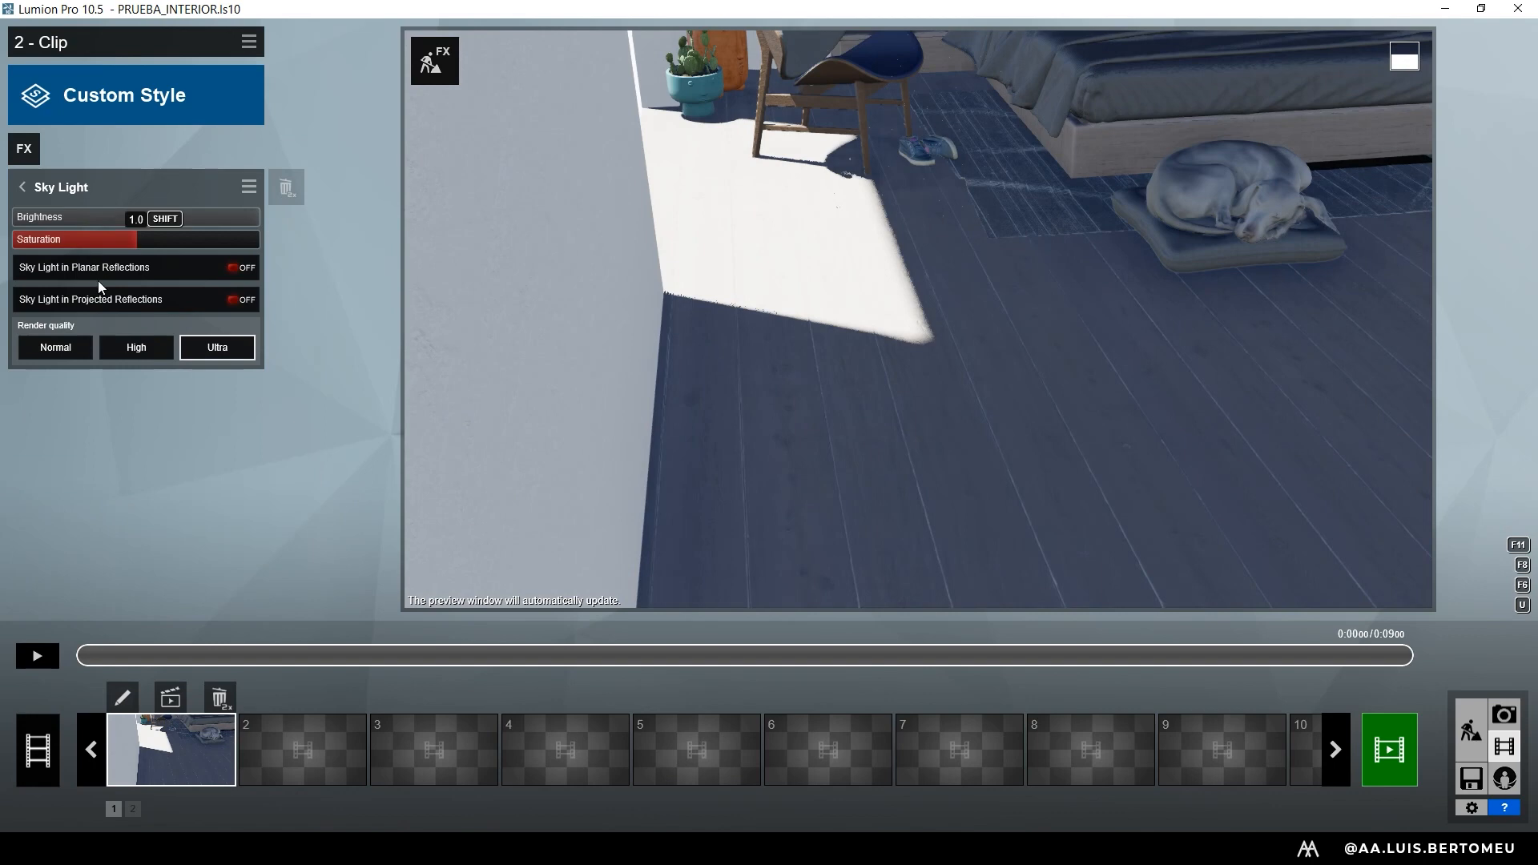
click(51, 192)
click(245, 467)
click(120, 473)
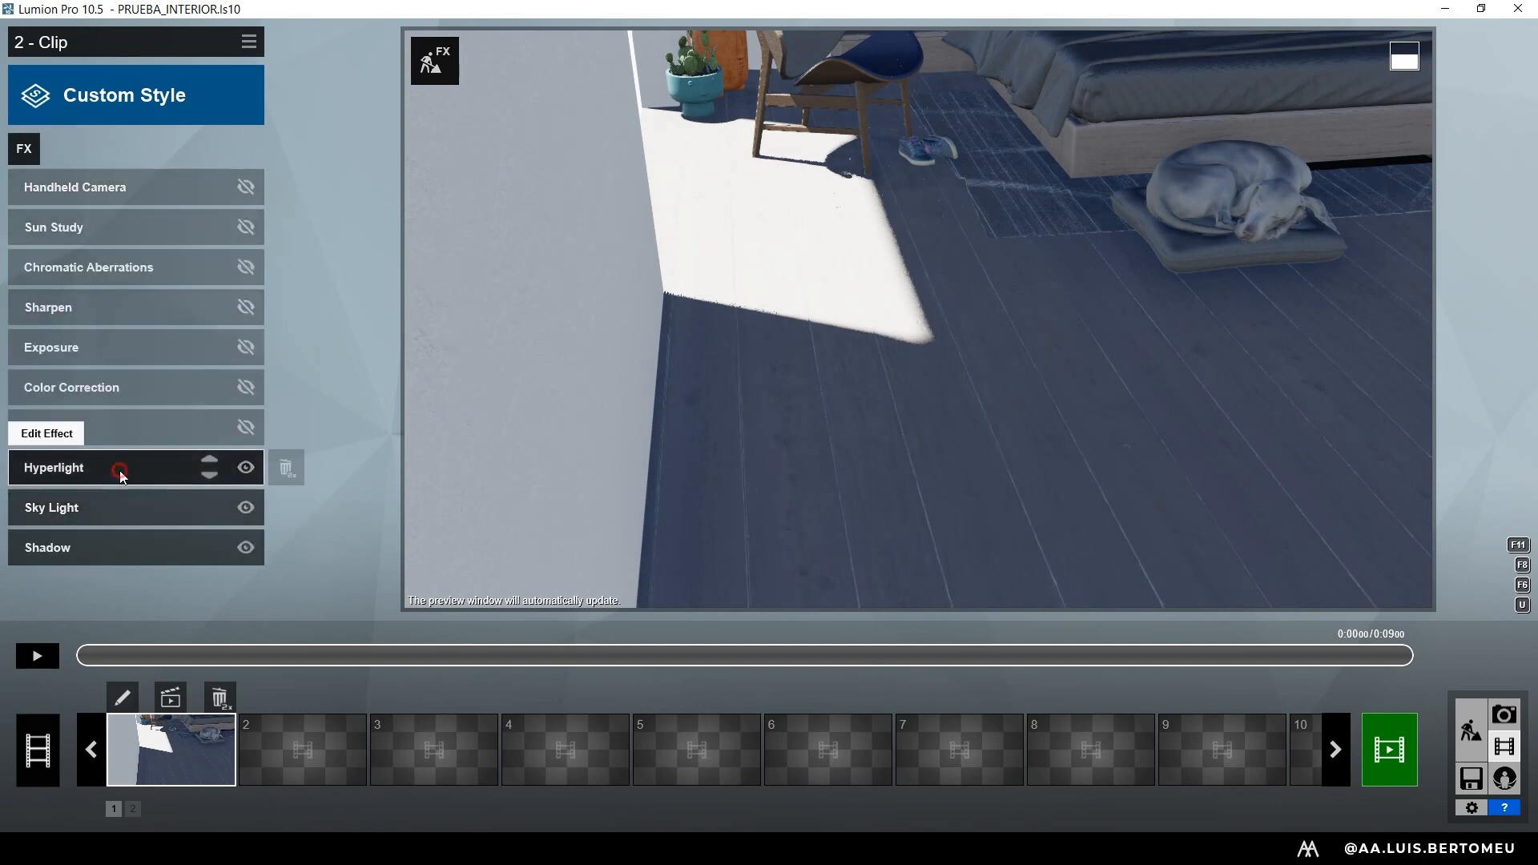
click(84, 195)
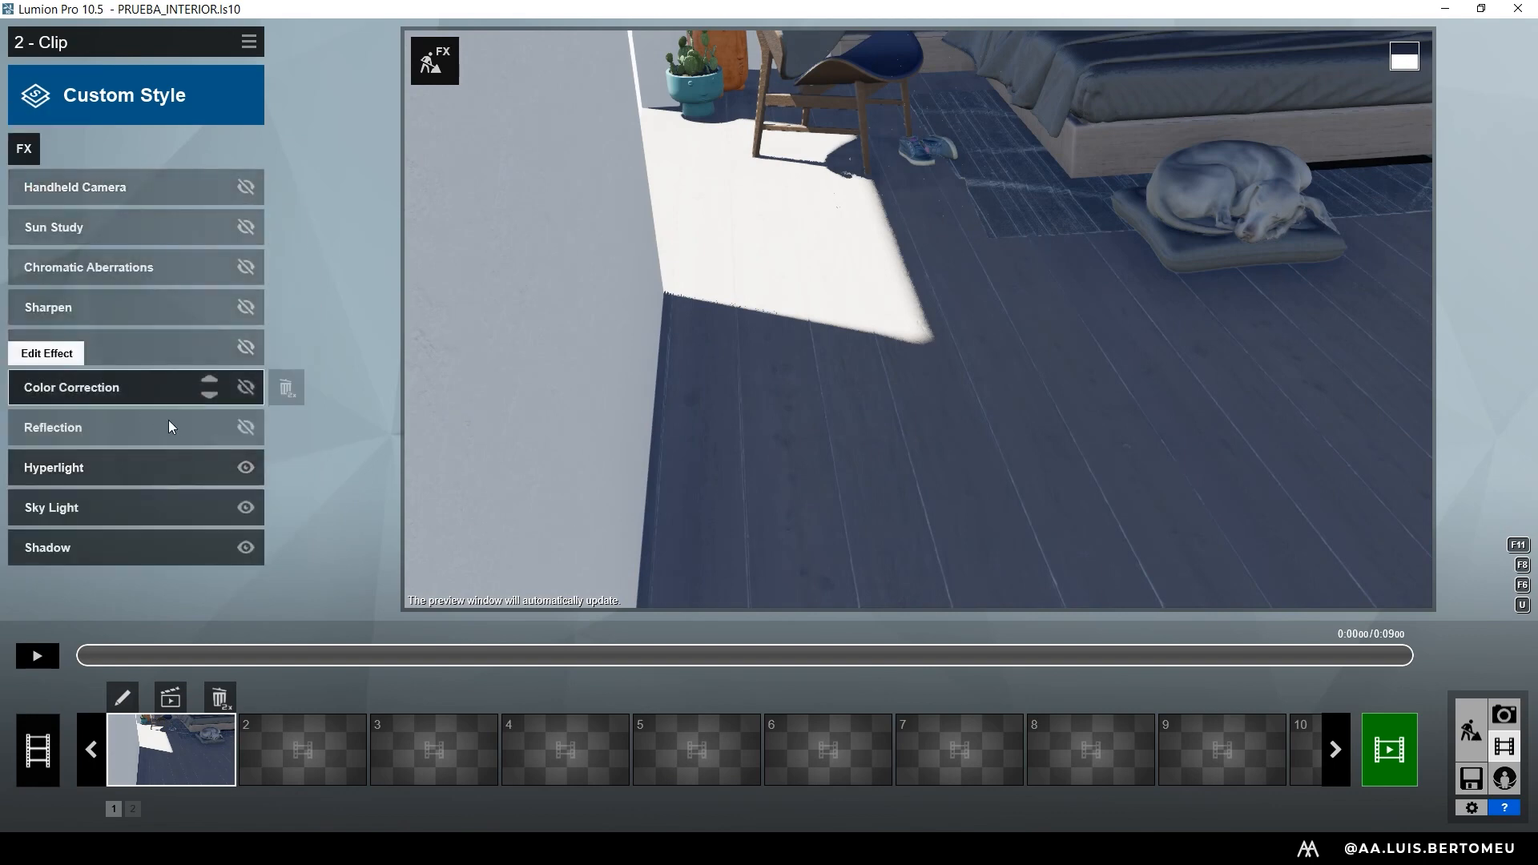
- Enable the Reflection effect and delete its existing reflection plane
click(246, 427)
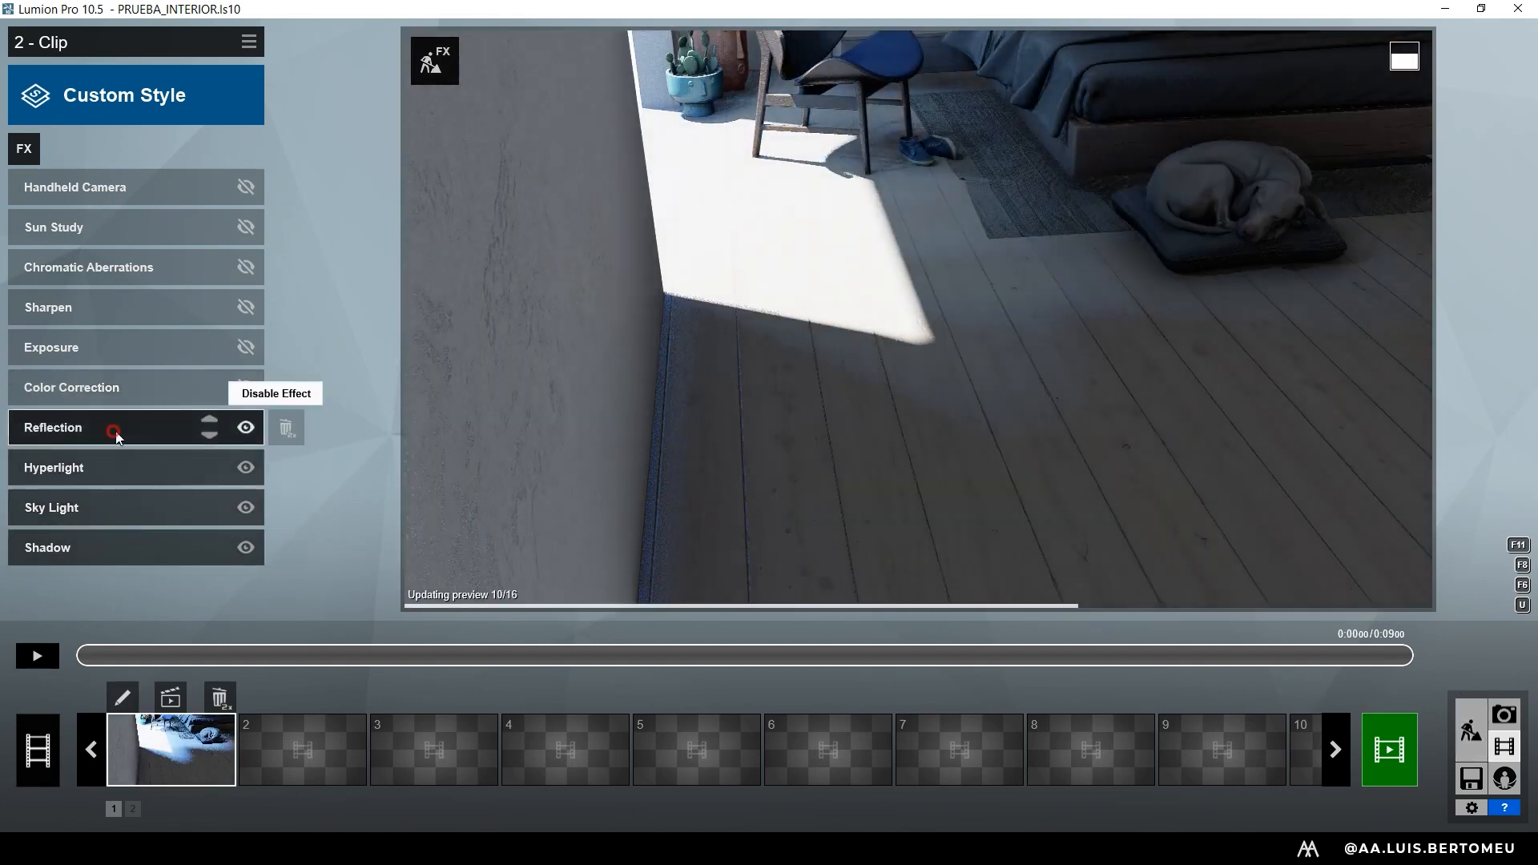
click(113, 427)
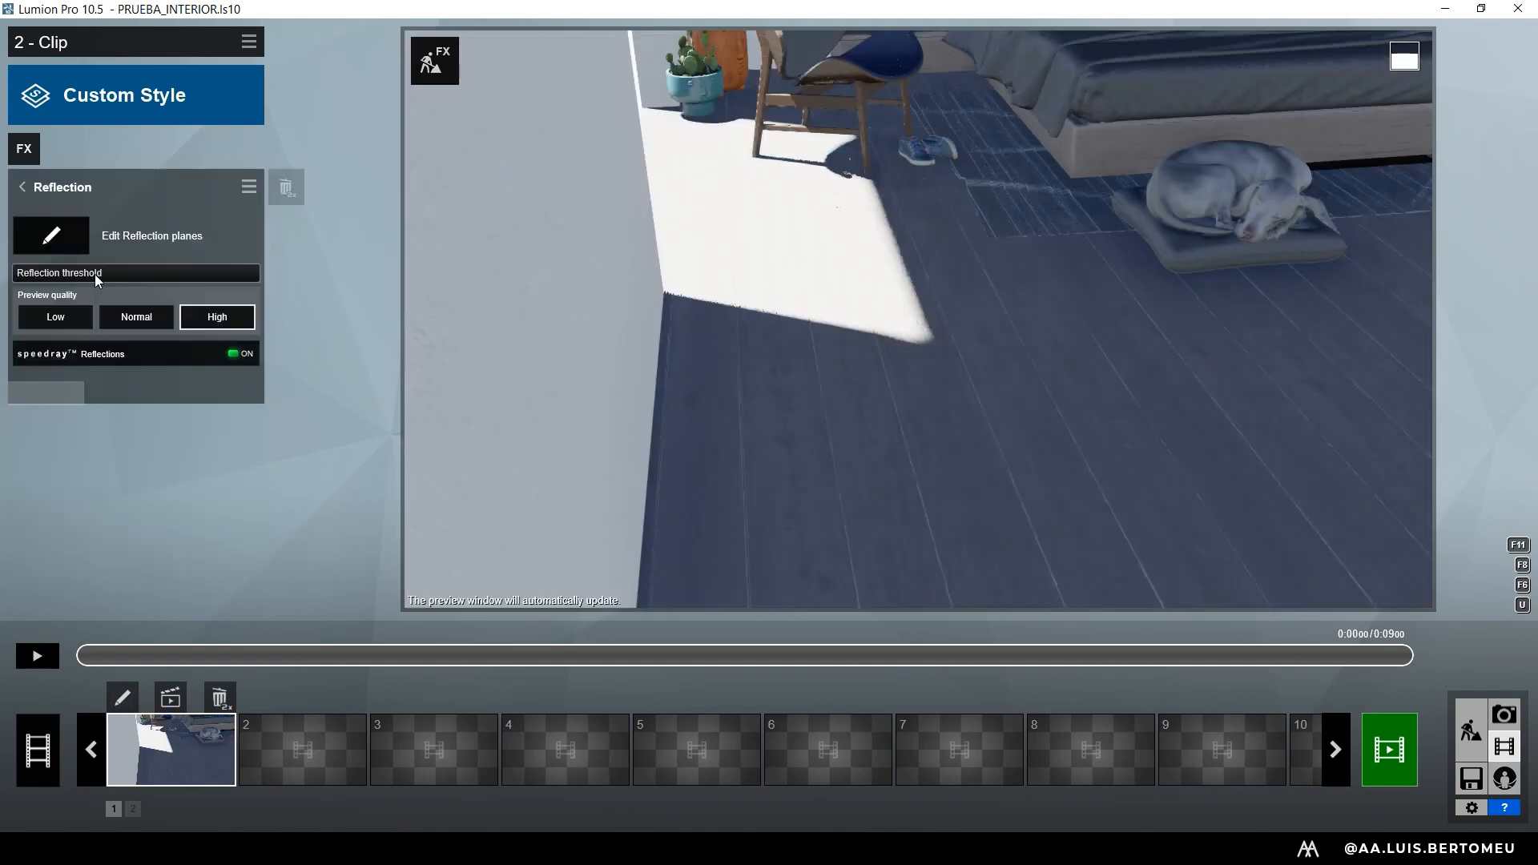
click(53, 234)
right_drag(521, 636, 889, 401)
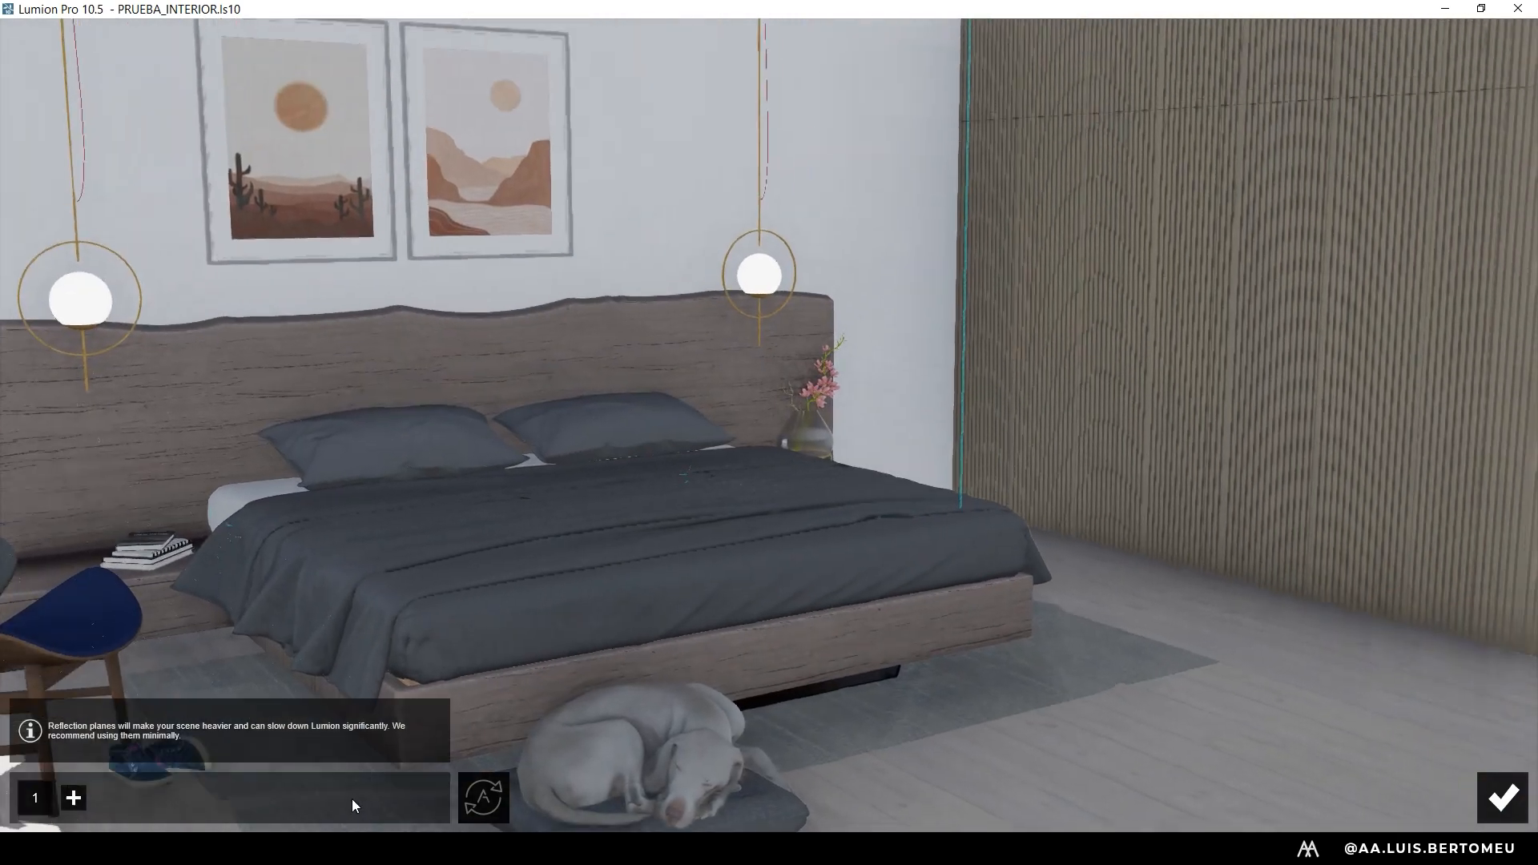
click(45, 796)
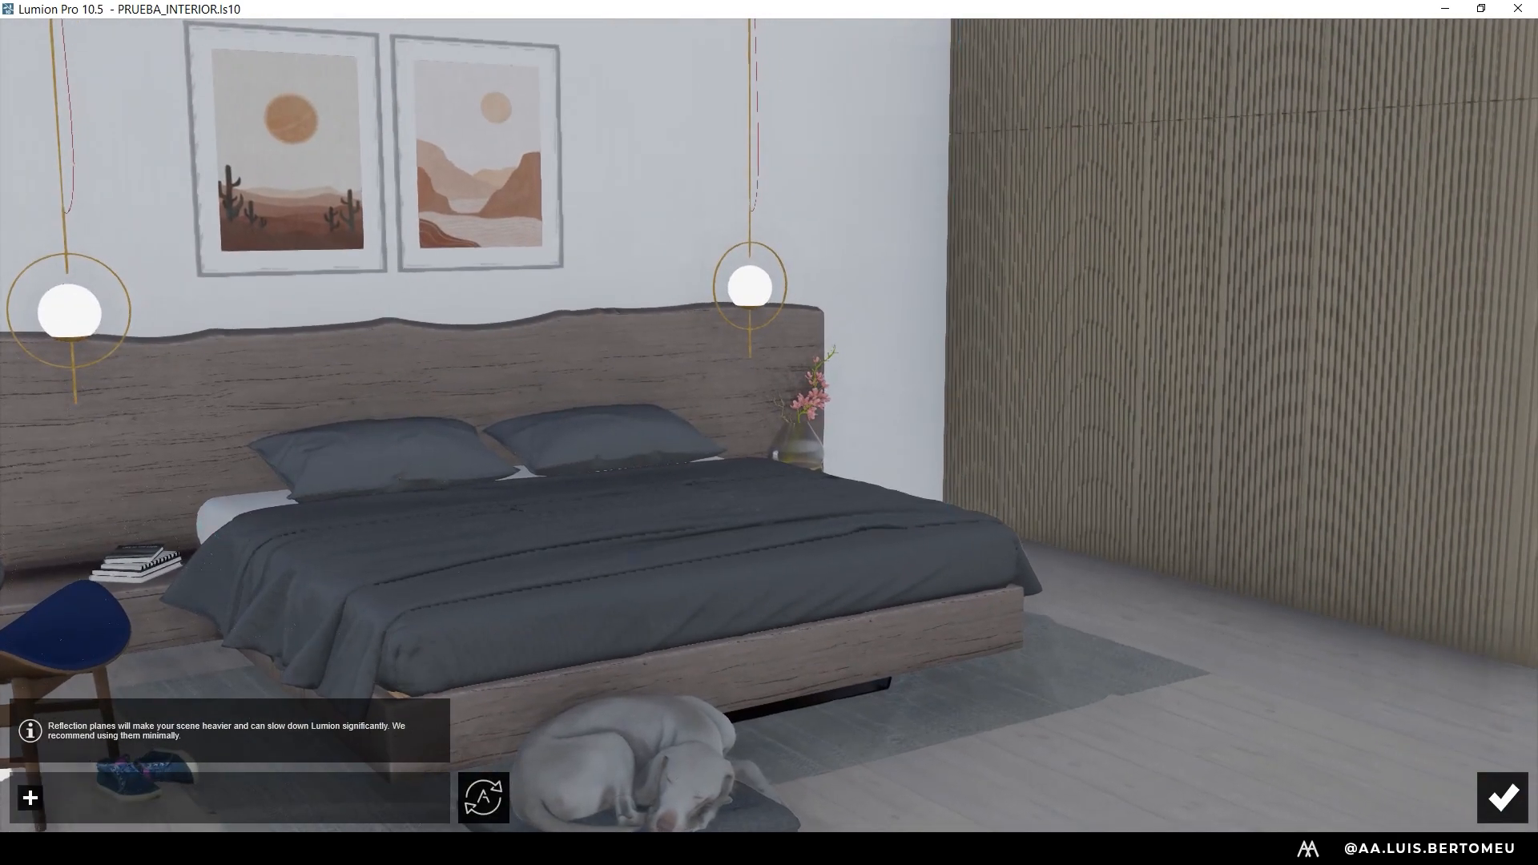
- Add a new reflection plane on the wall behind the bed and return to the clip's effect list
right_drag(646, 560, 465, 485)
click(30, 797)
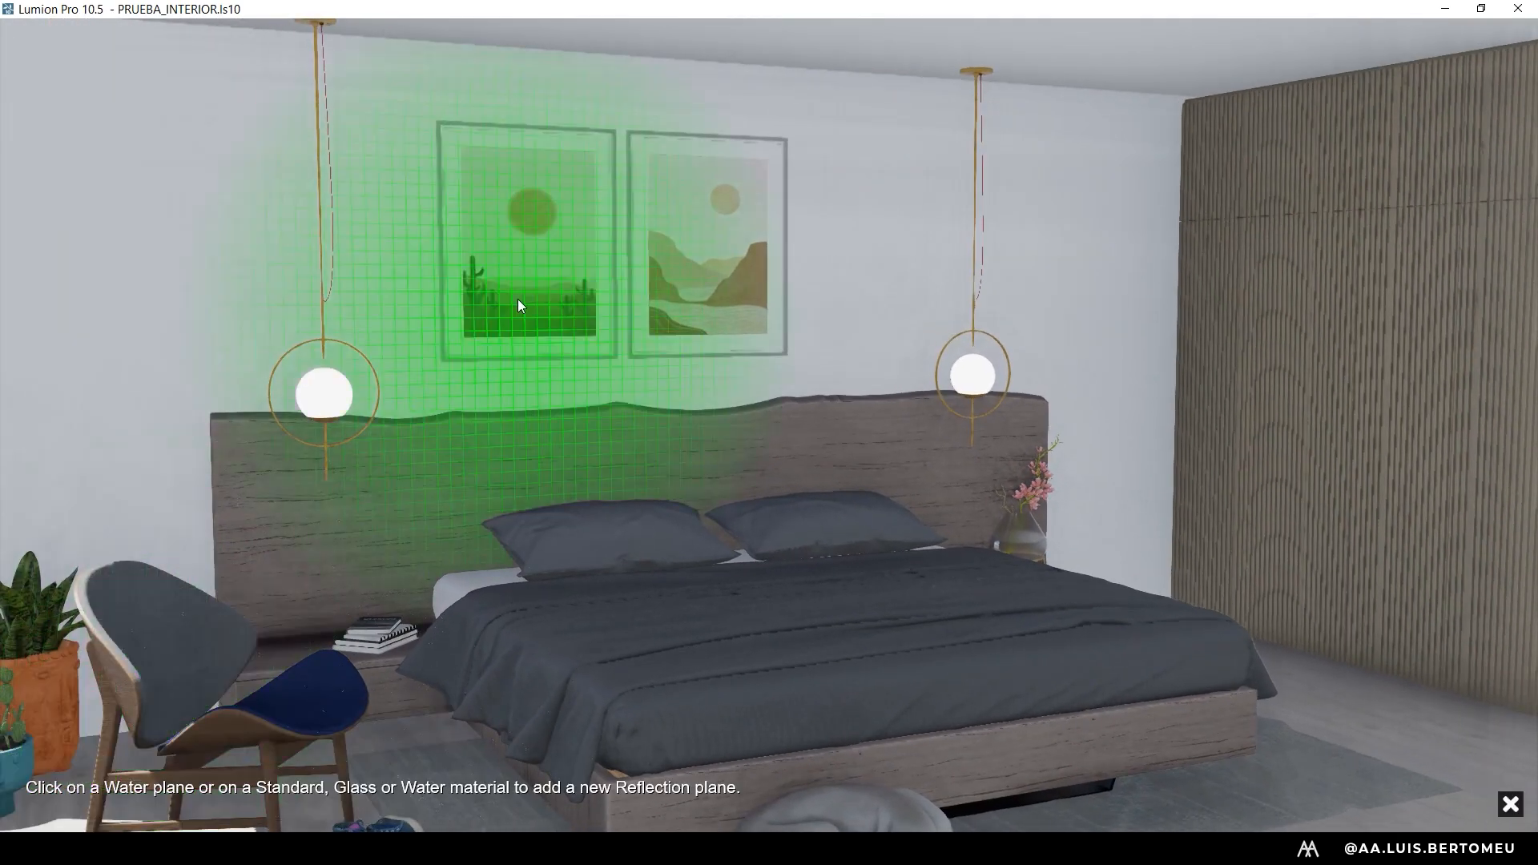
click(521, 306)
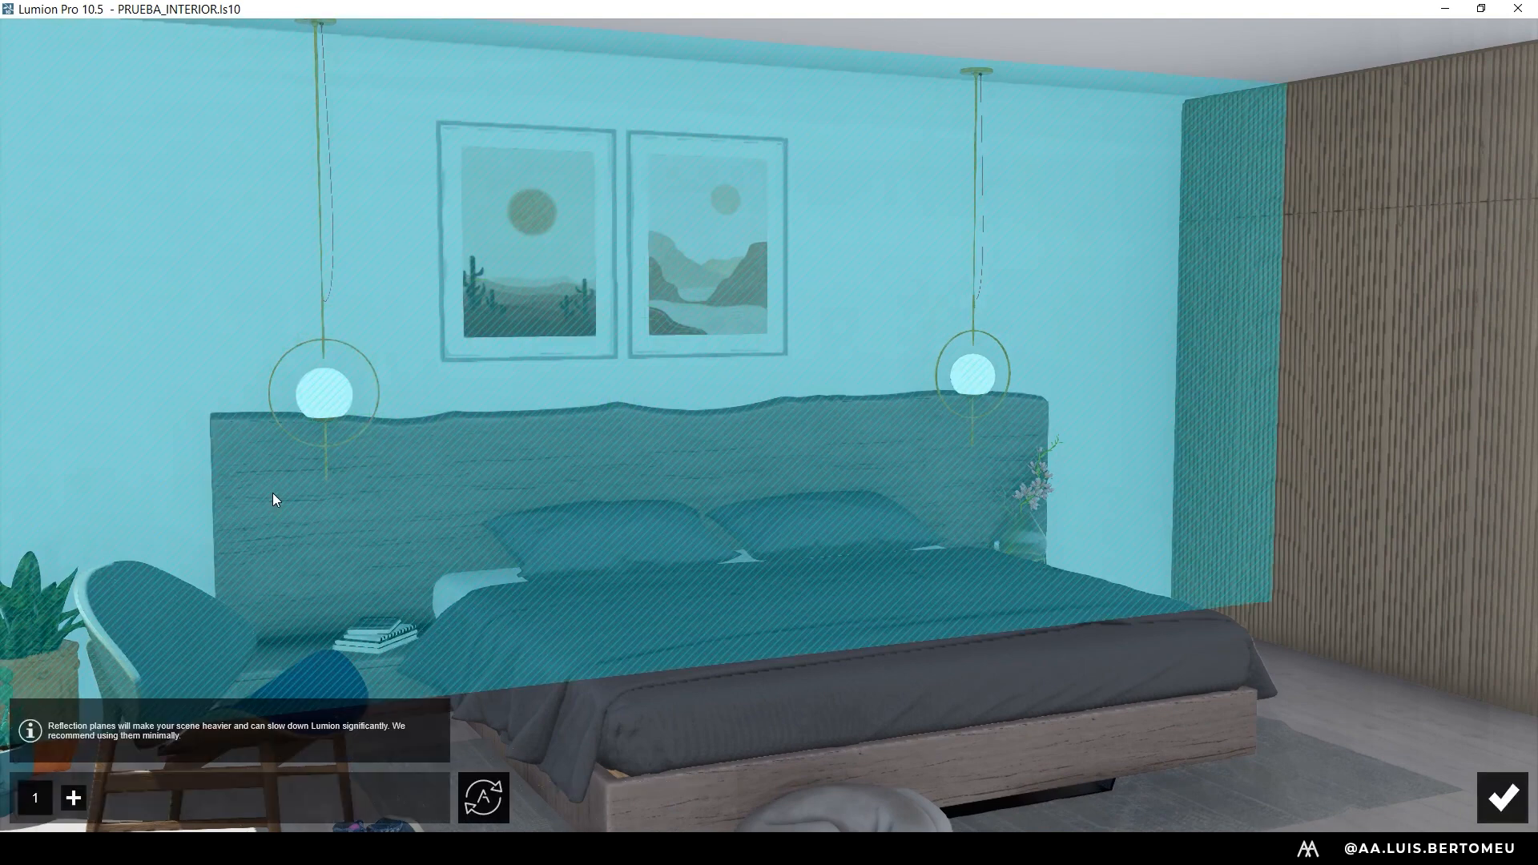
click(1502, 798)
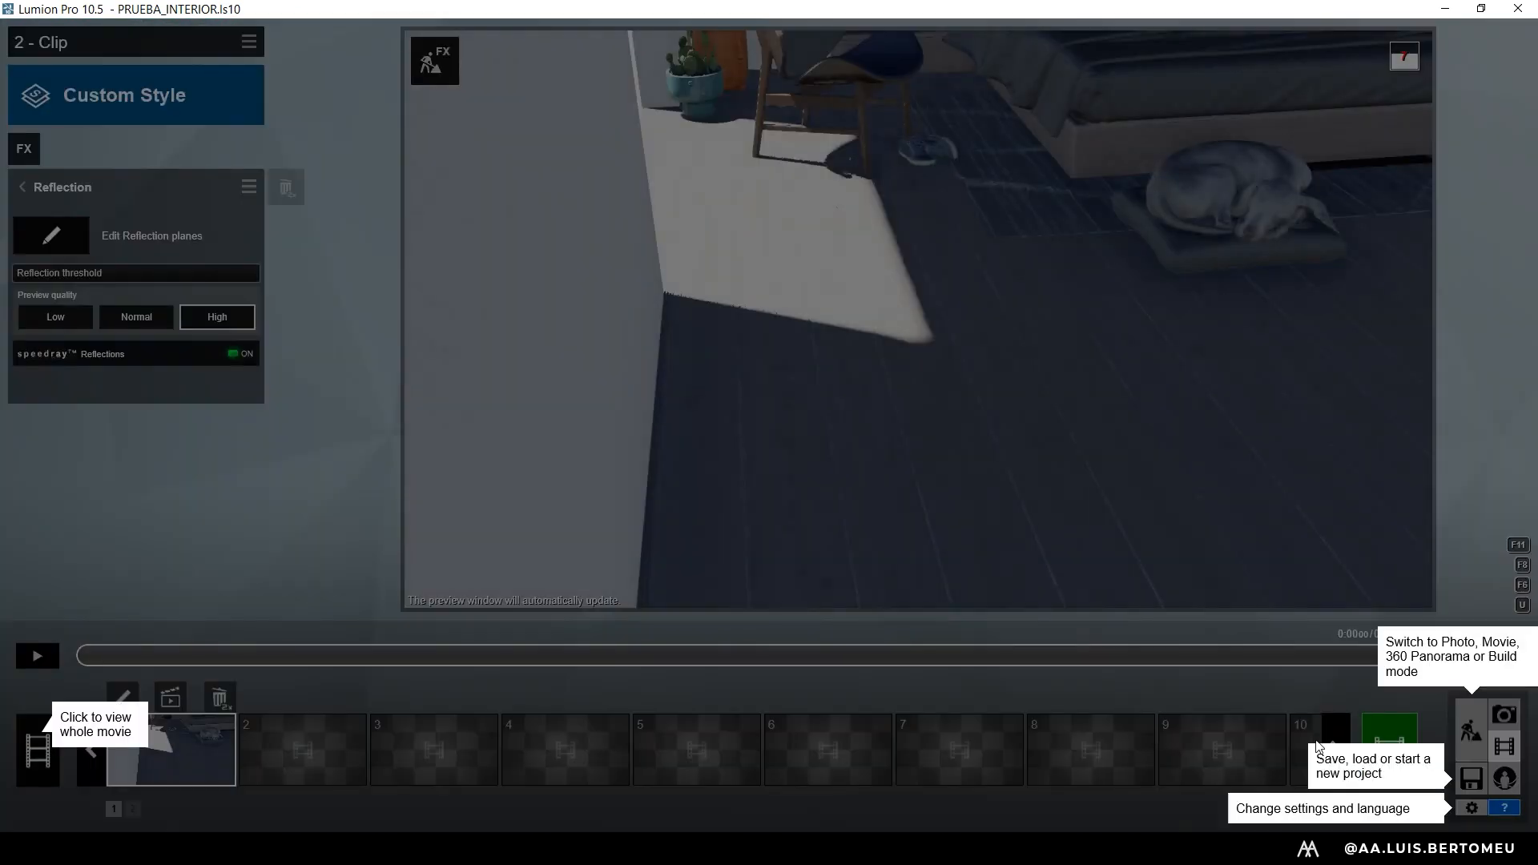
click(50, 189)
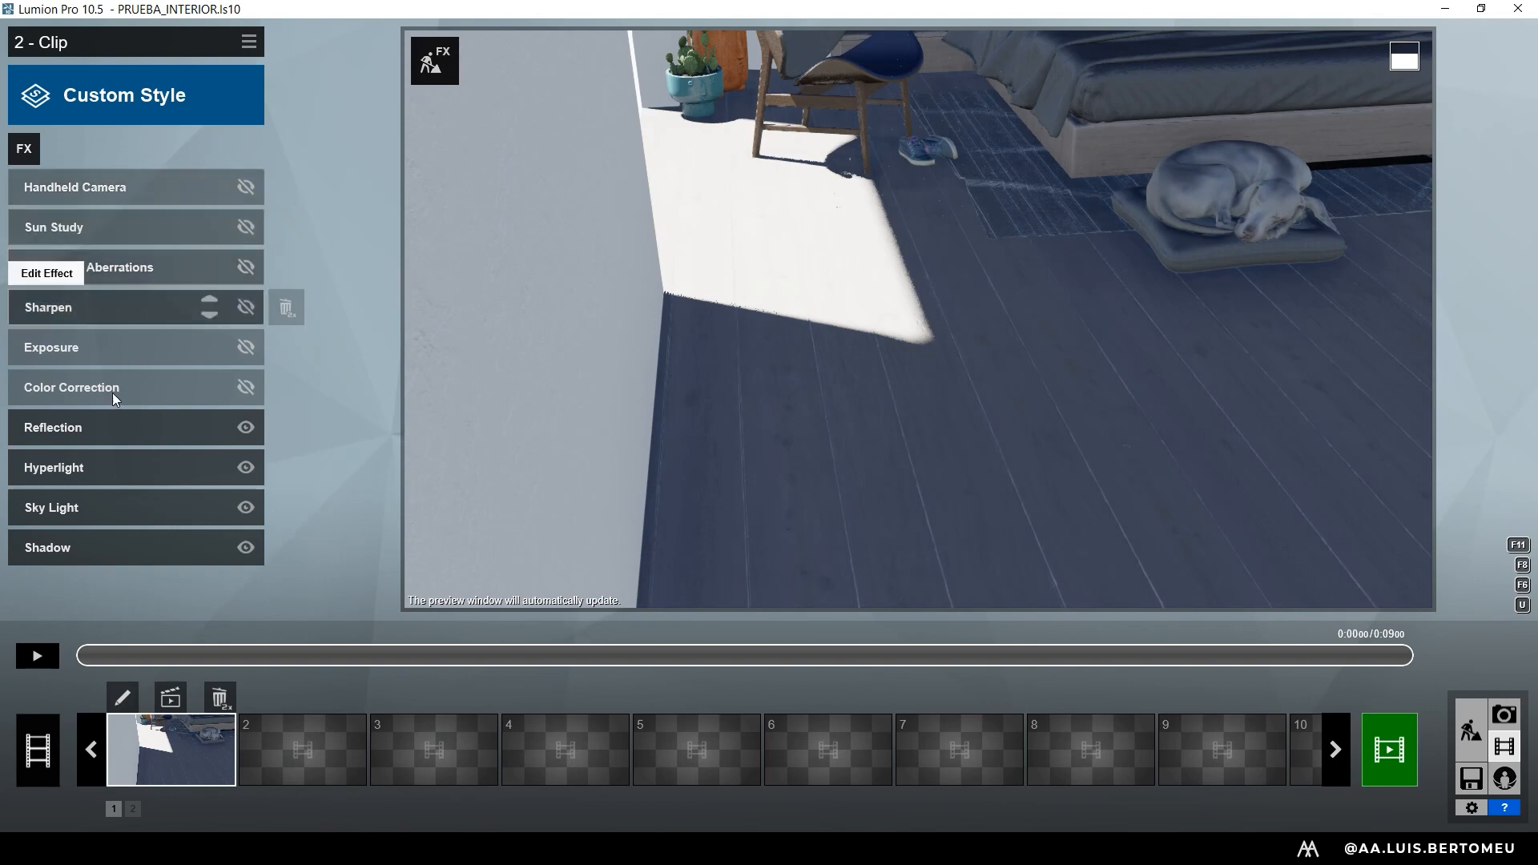
- Enable the Color Correction effect on the clip and check its settings
click(239, 389)
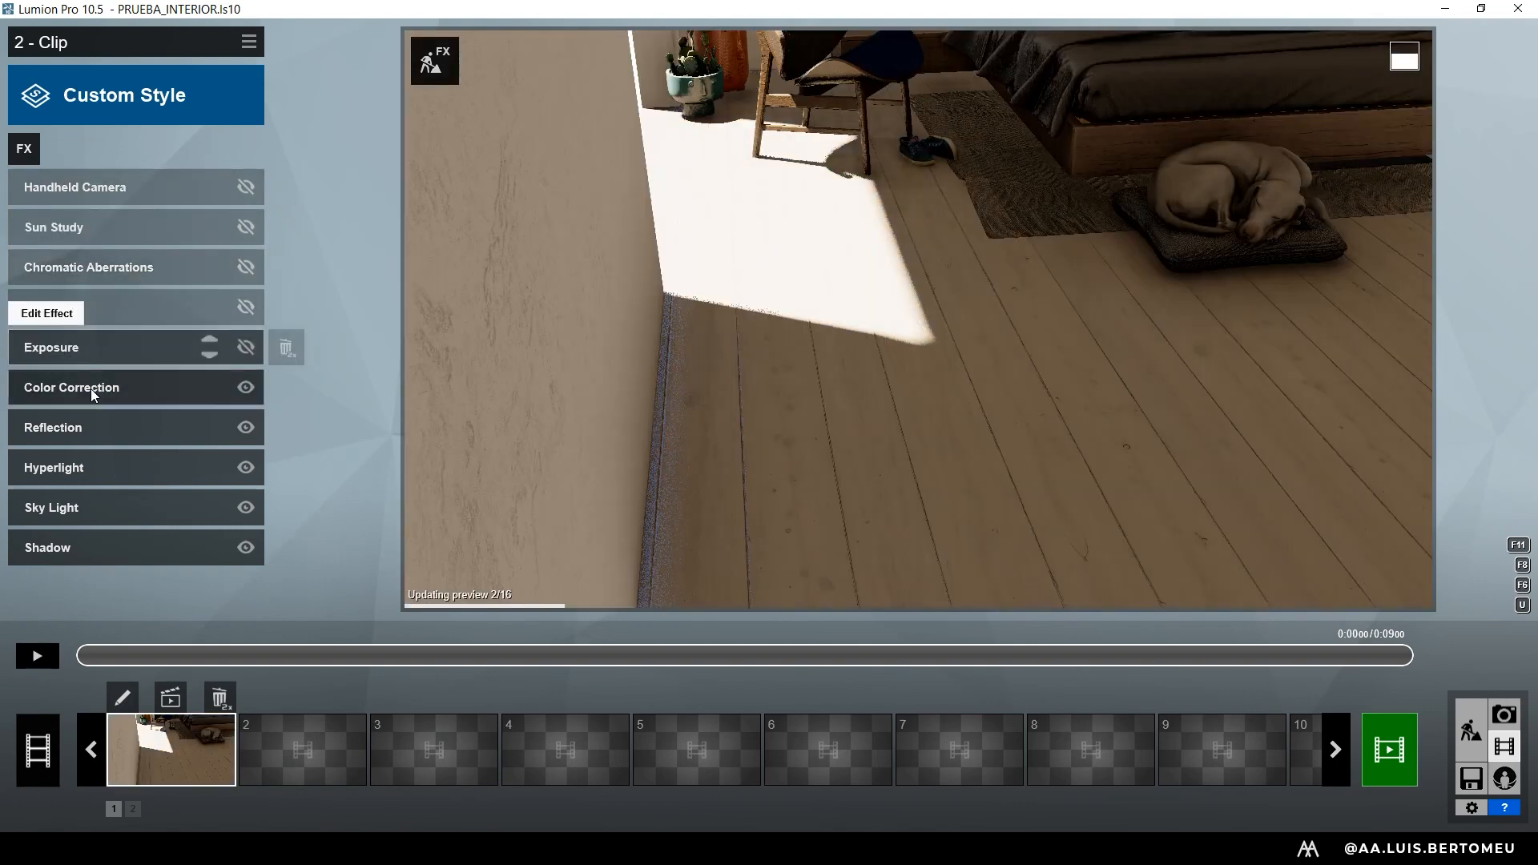
click(90, 387)
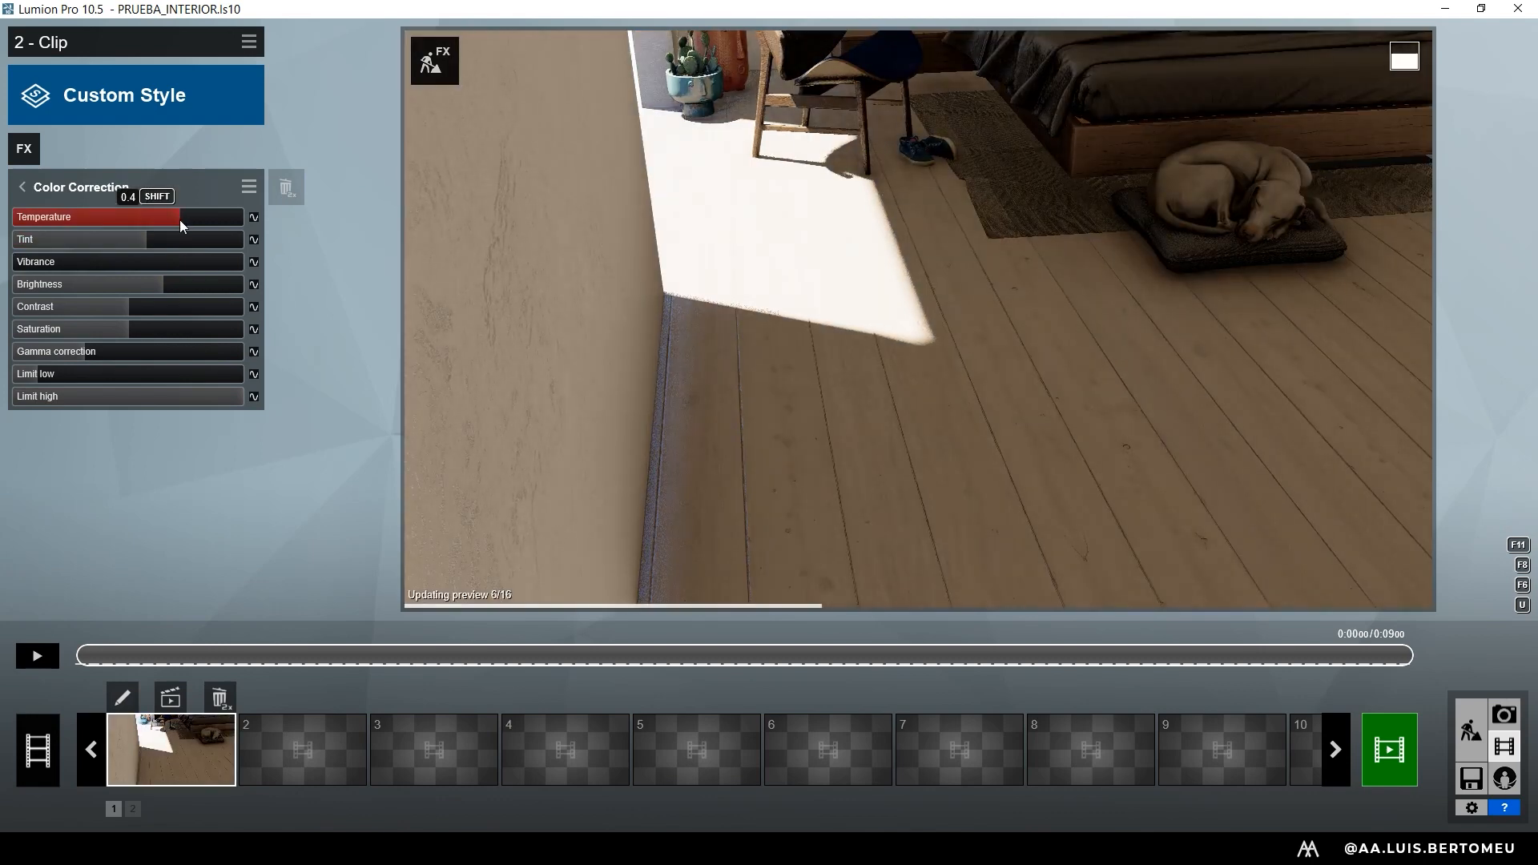
click(21, 186)
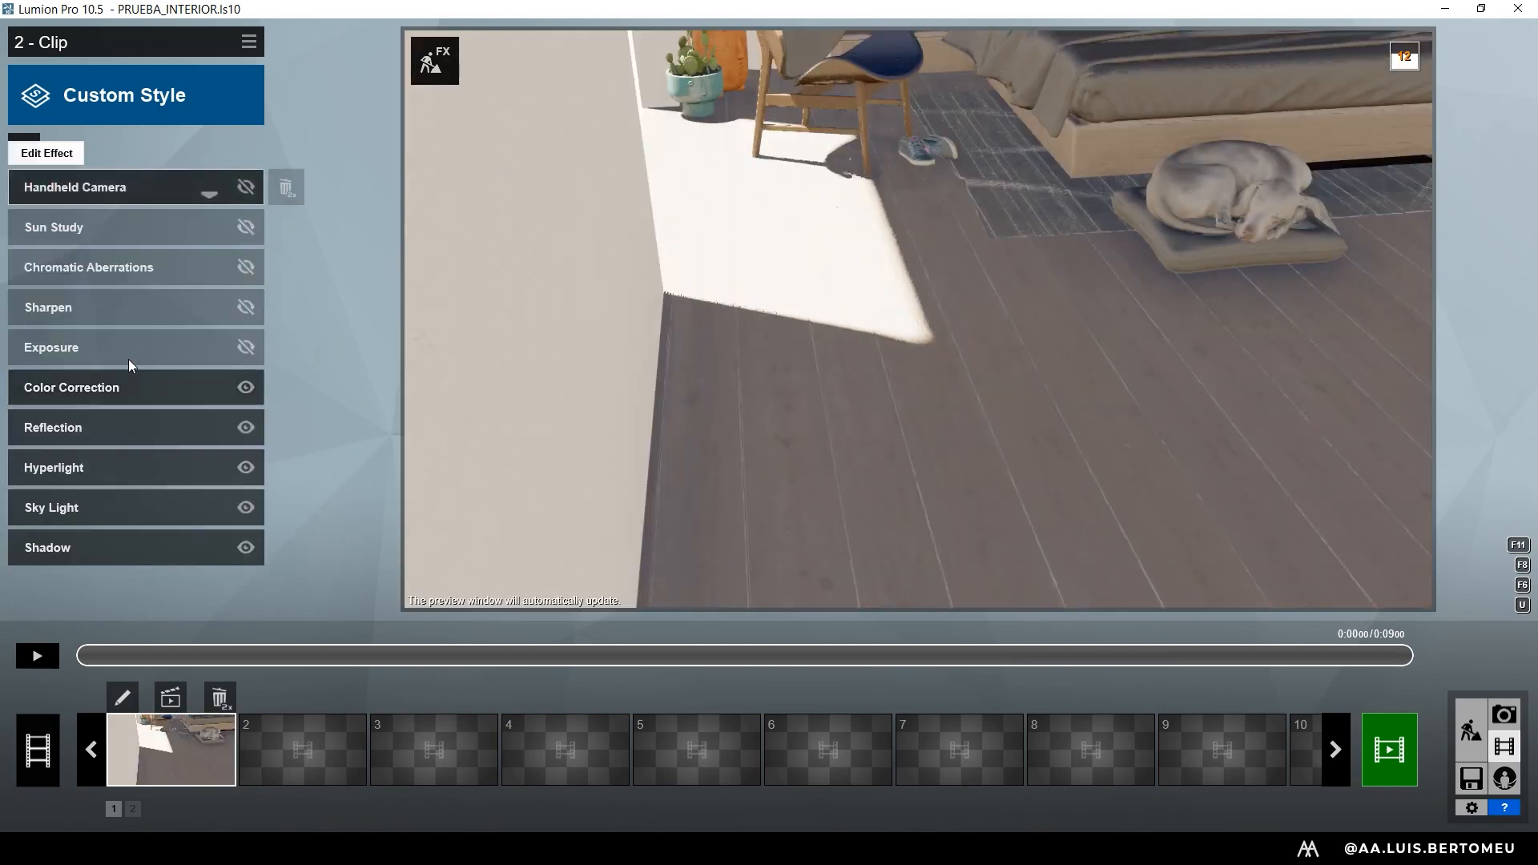
- Enable the Exposure and Sharpen effects on the clip and check their settings
click(245, 349)
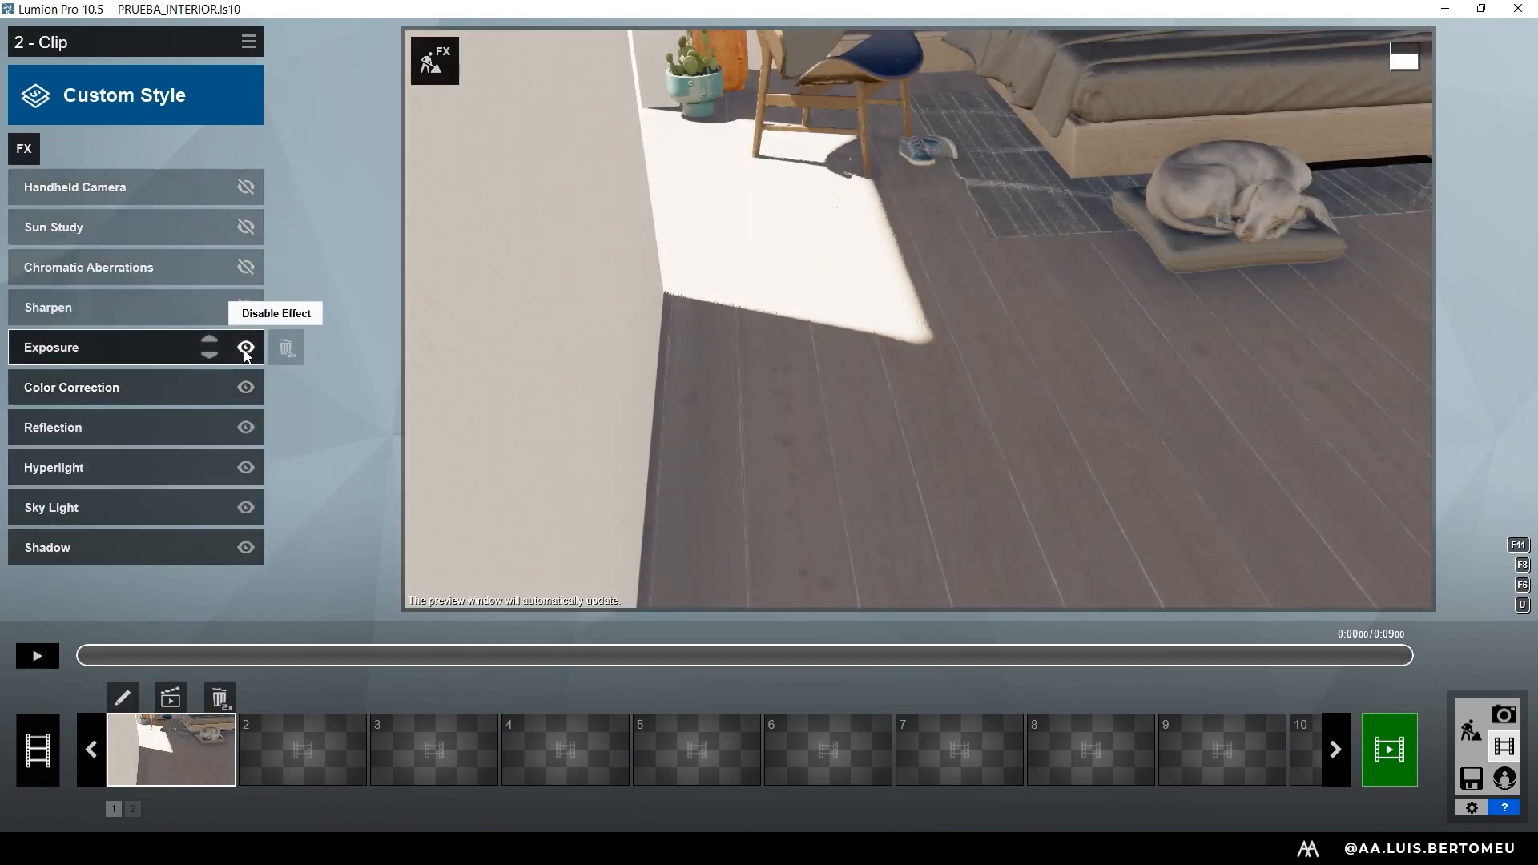
click(111, 353)
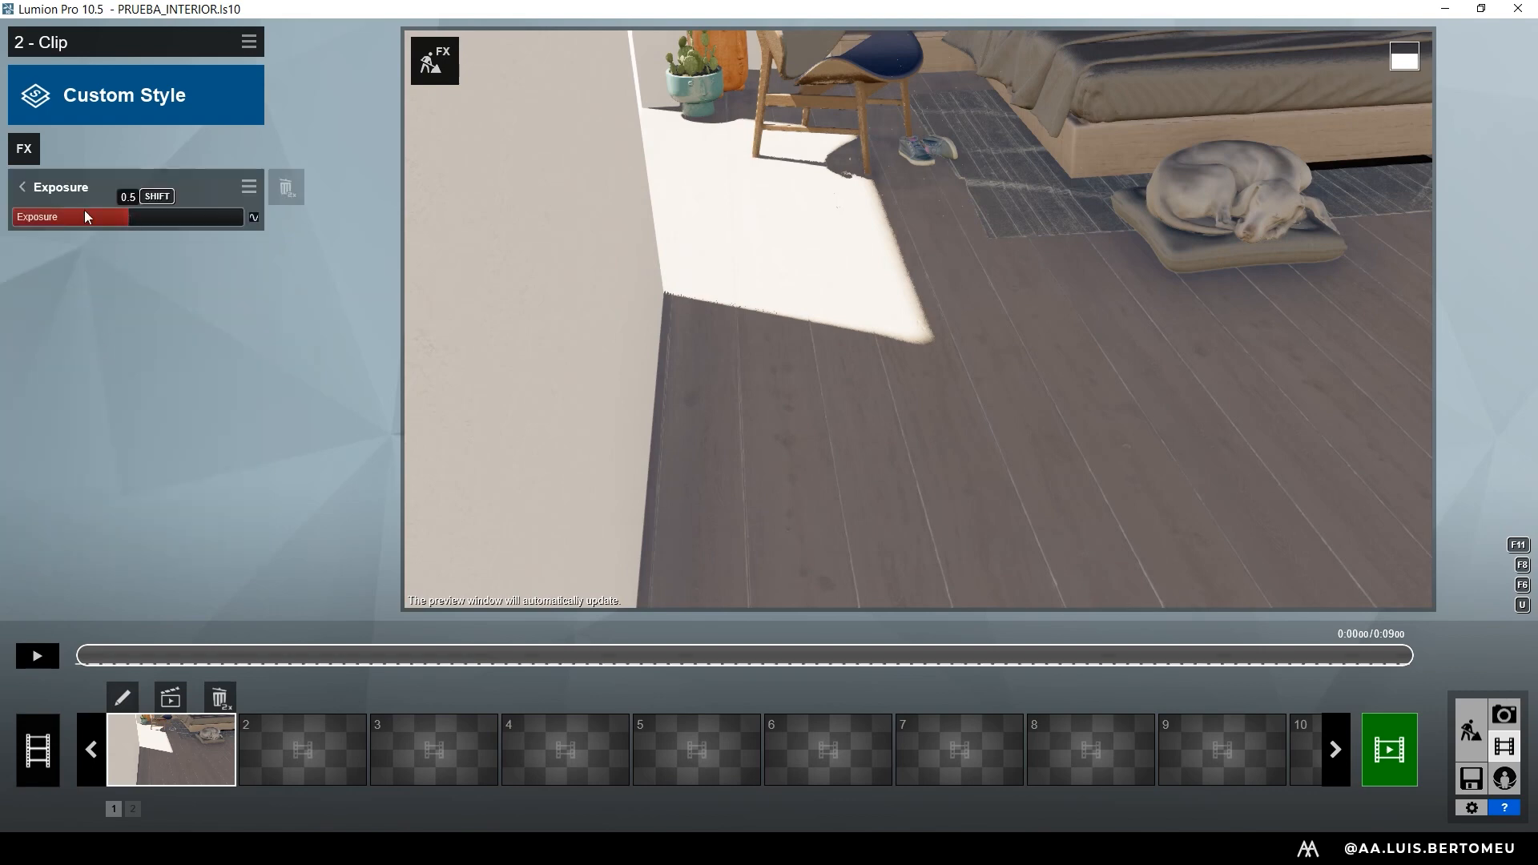
click(22, 187)
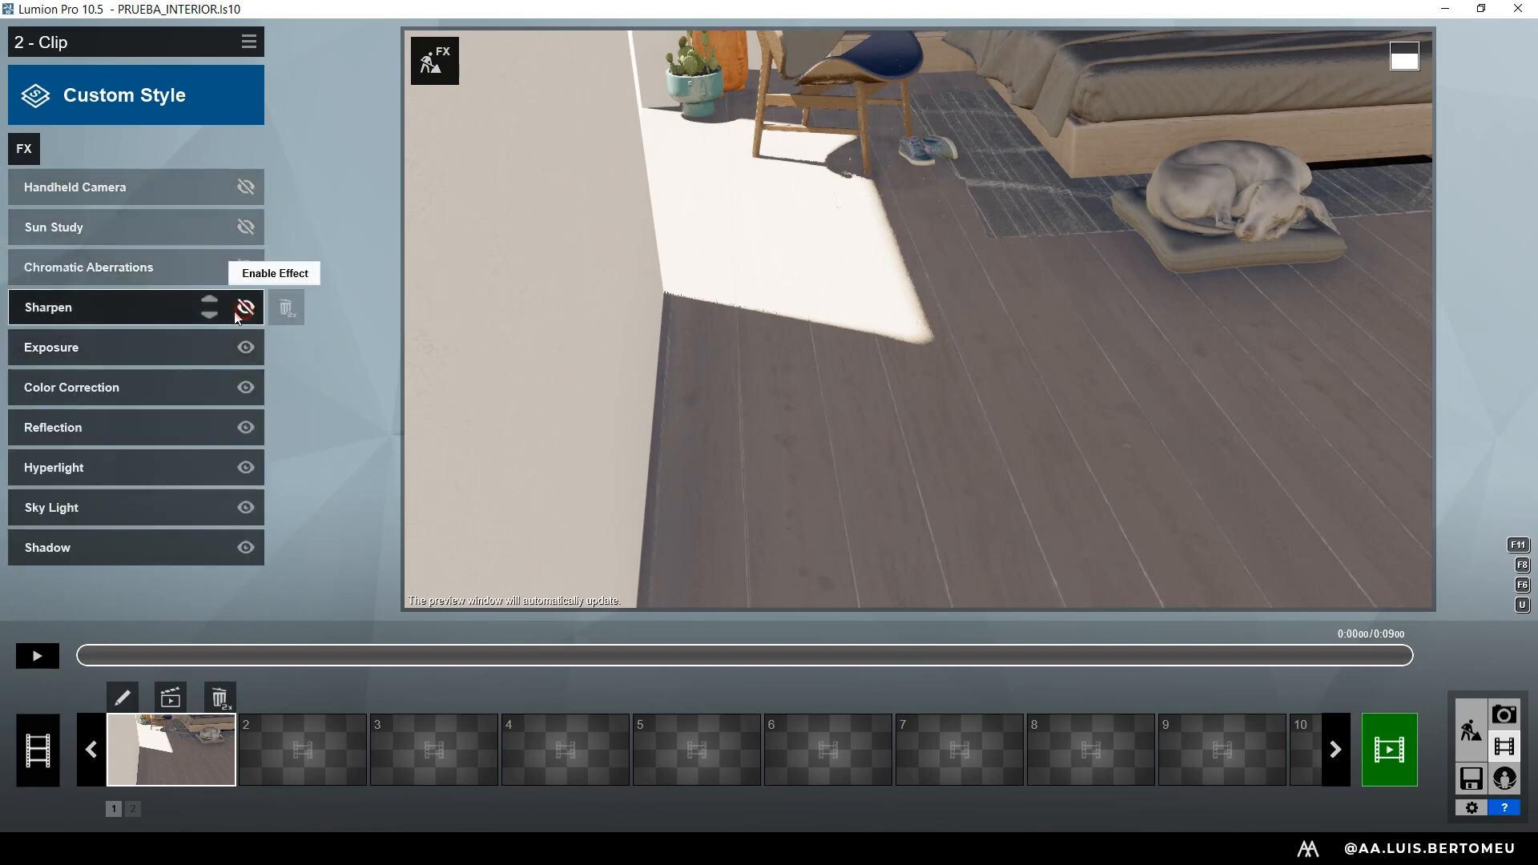
click(93, 309)
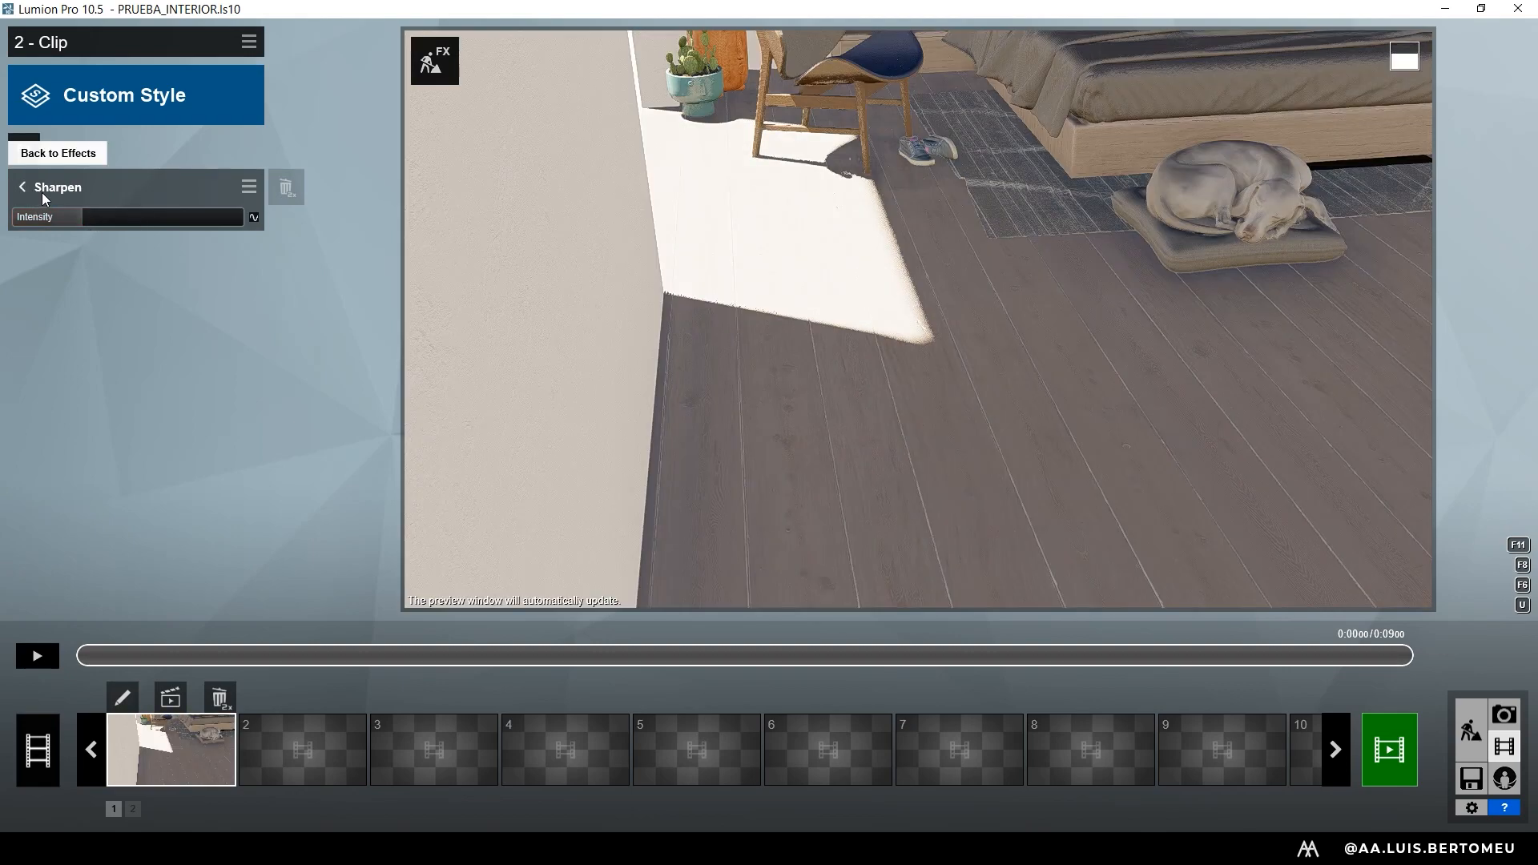
click(37, 193)
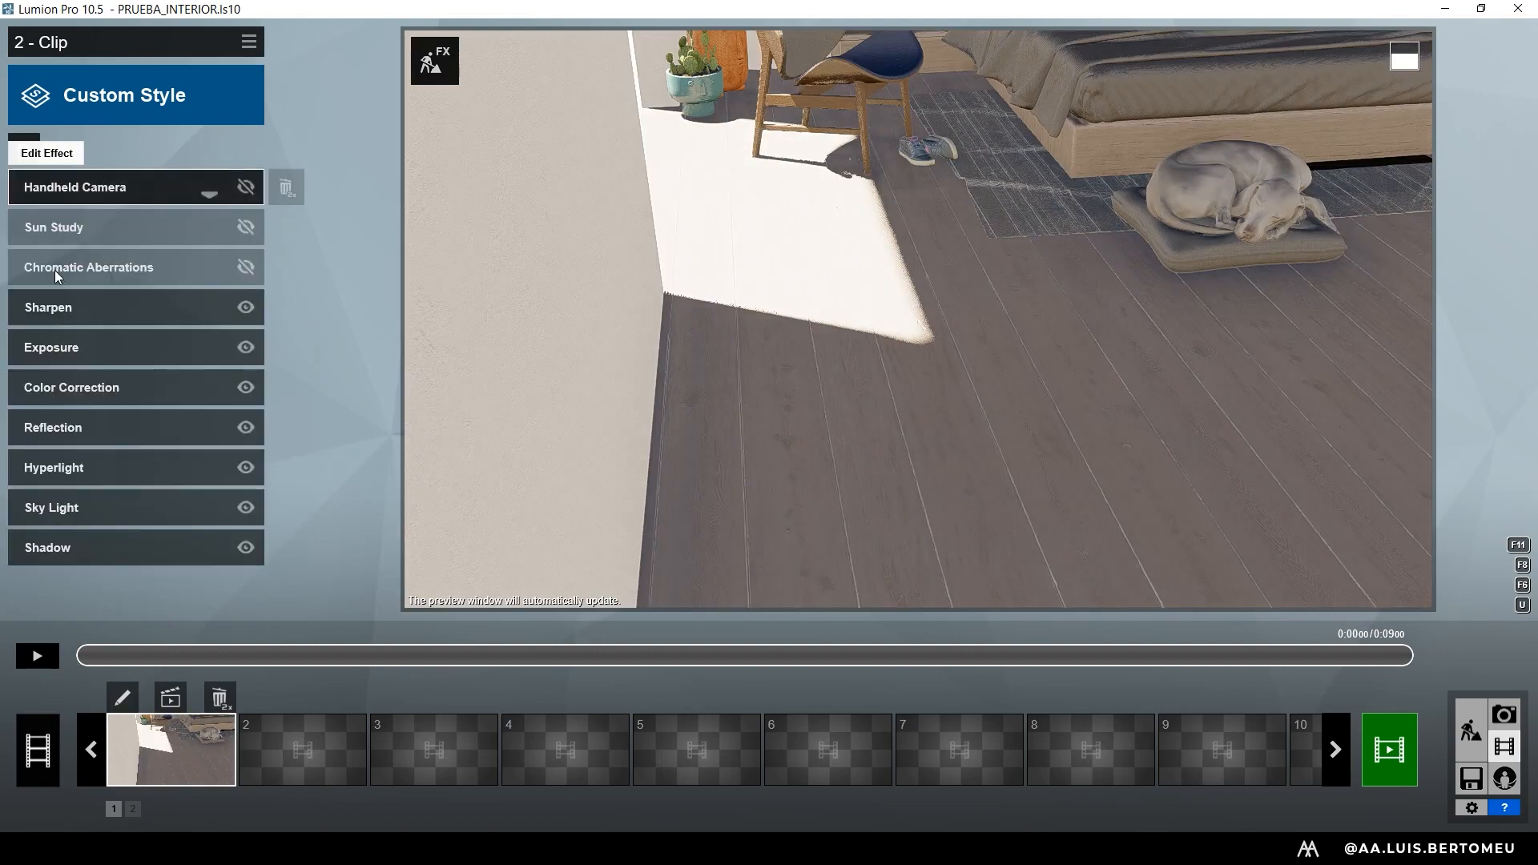
- Enable the Chromatic Aberrations and Sun Study effects on the clip
click(245, 269)
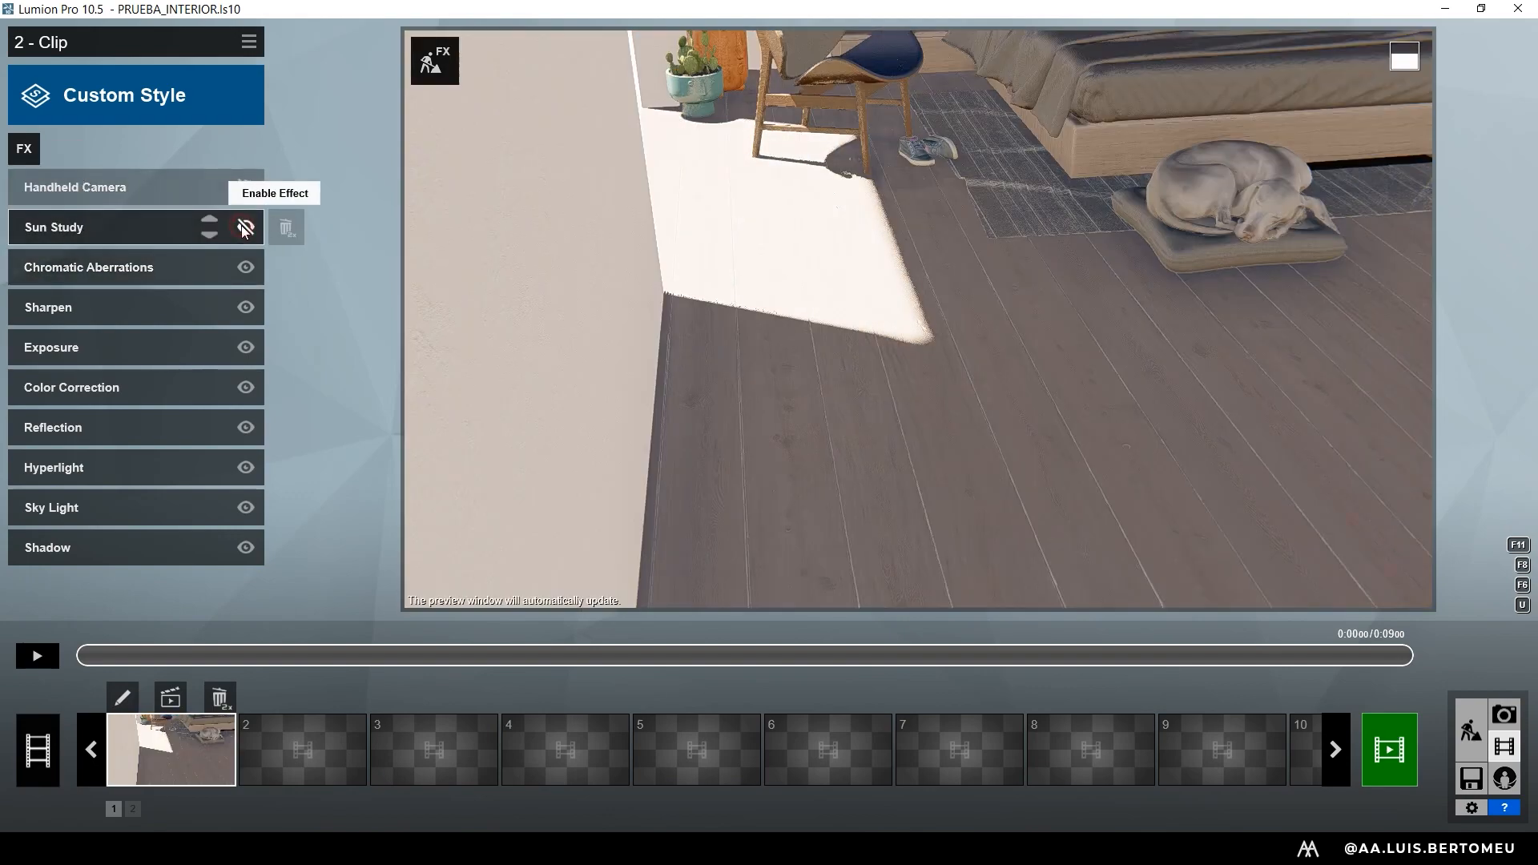
click(246, 229)
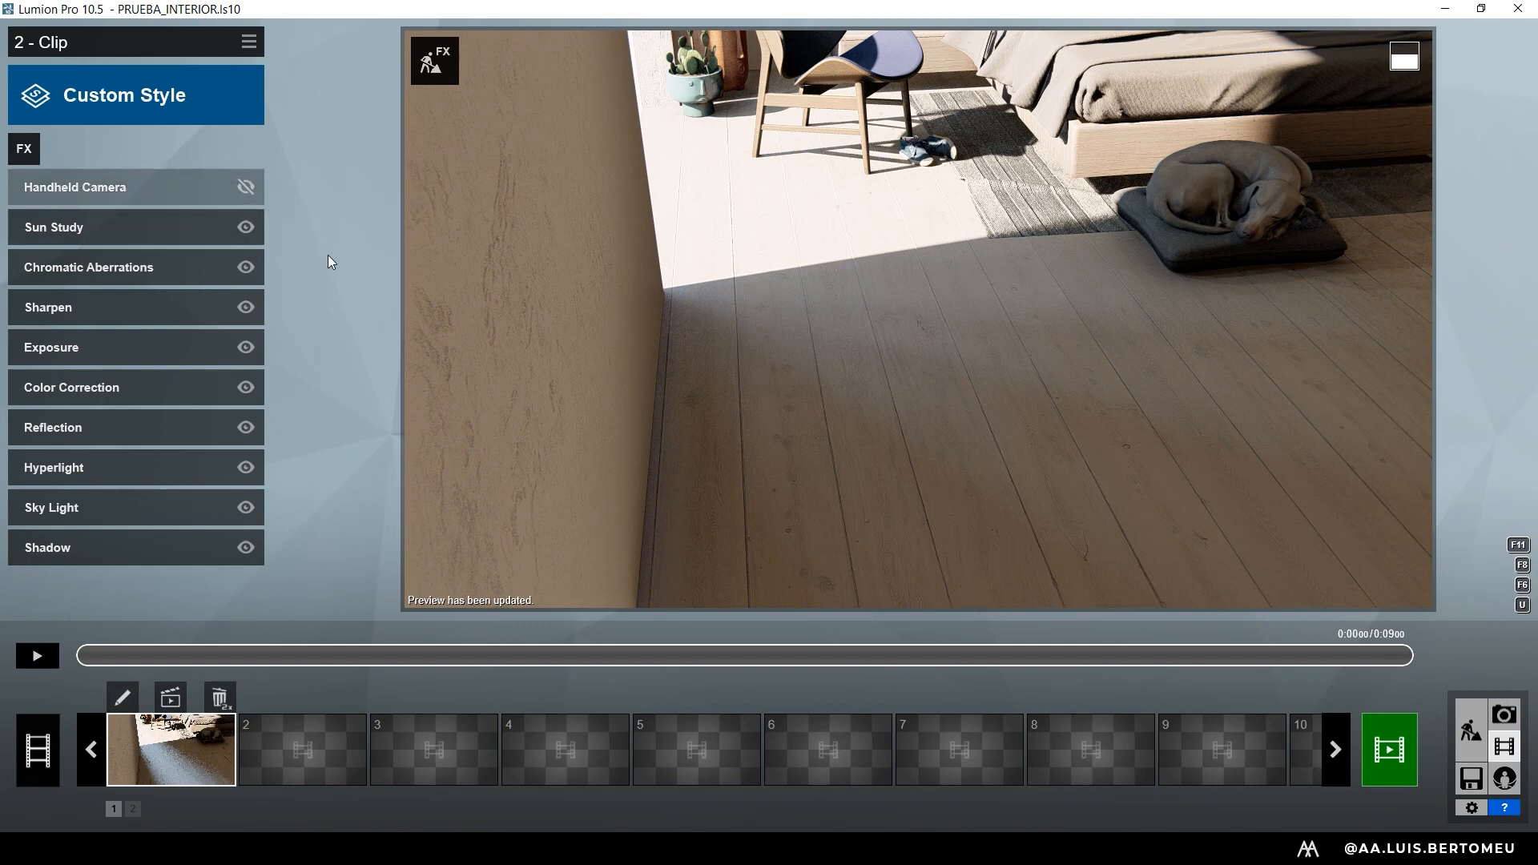
- Add the 2-Point Perspective camera effect to the clip, compare the preview, and turn the effect off
click(21, 149)
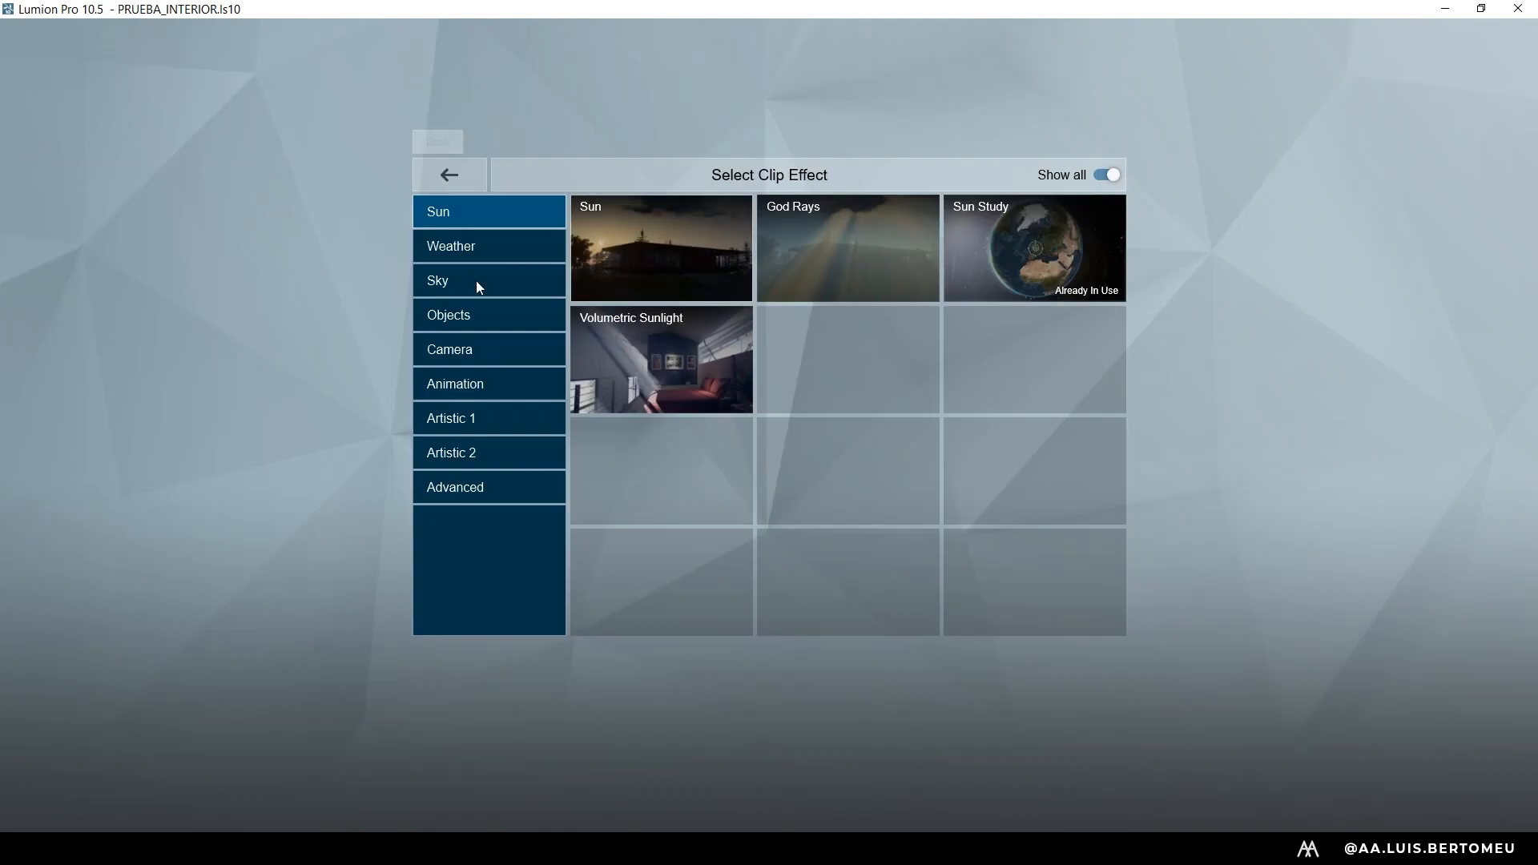
click(465, 352)
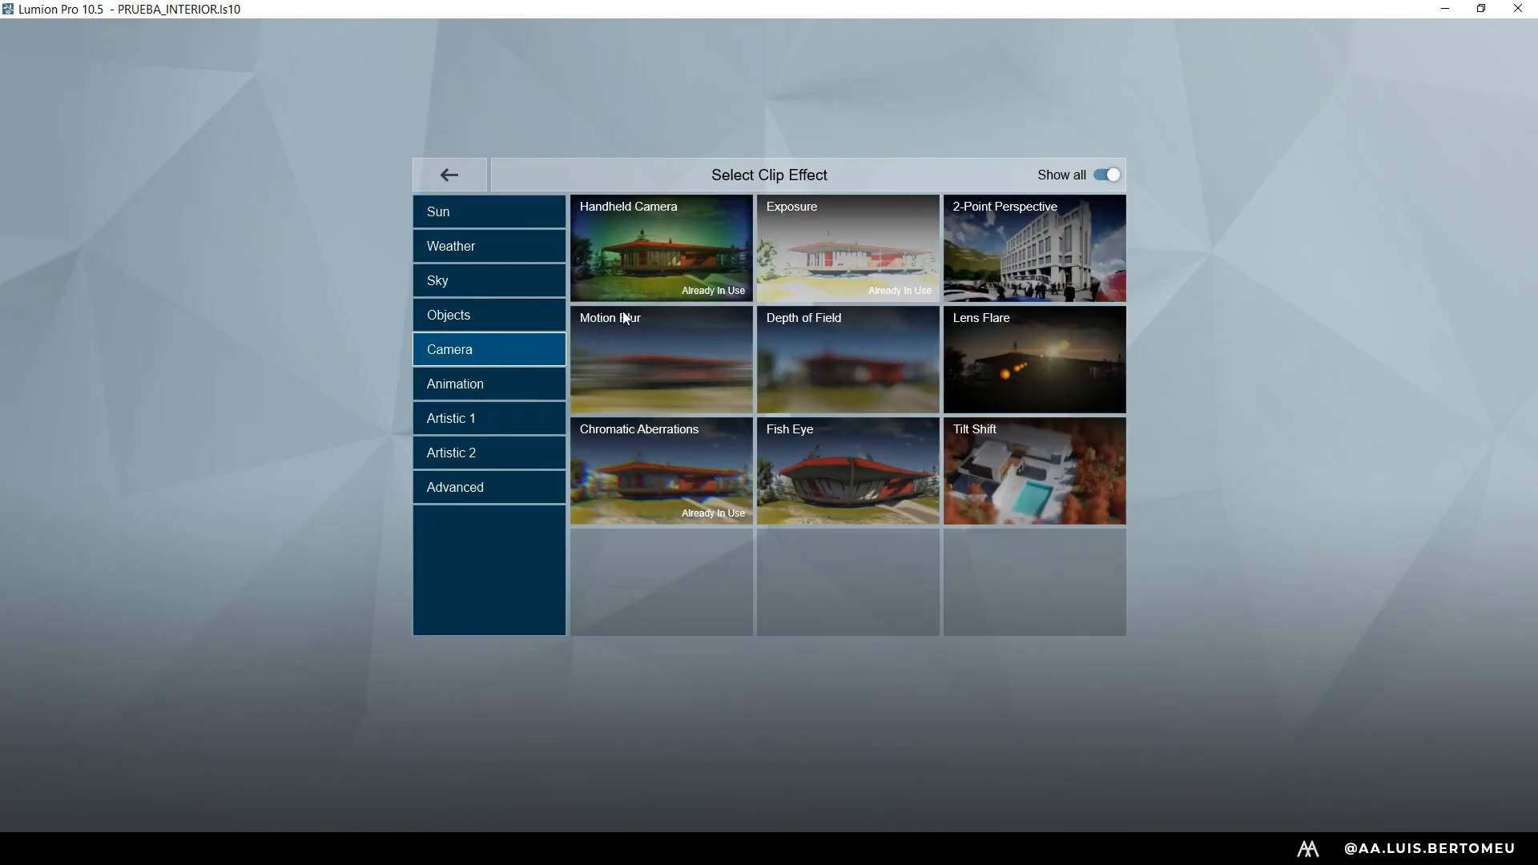
click(977, 242)
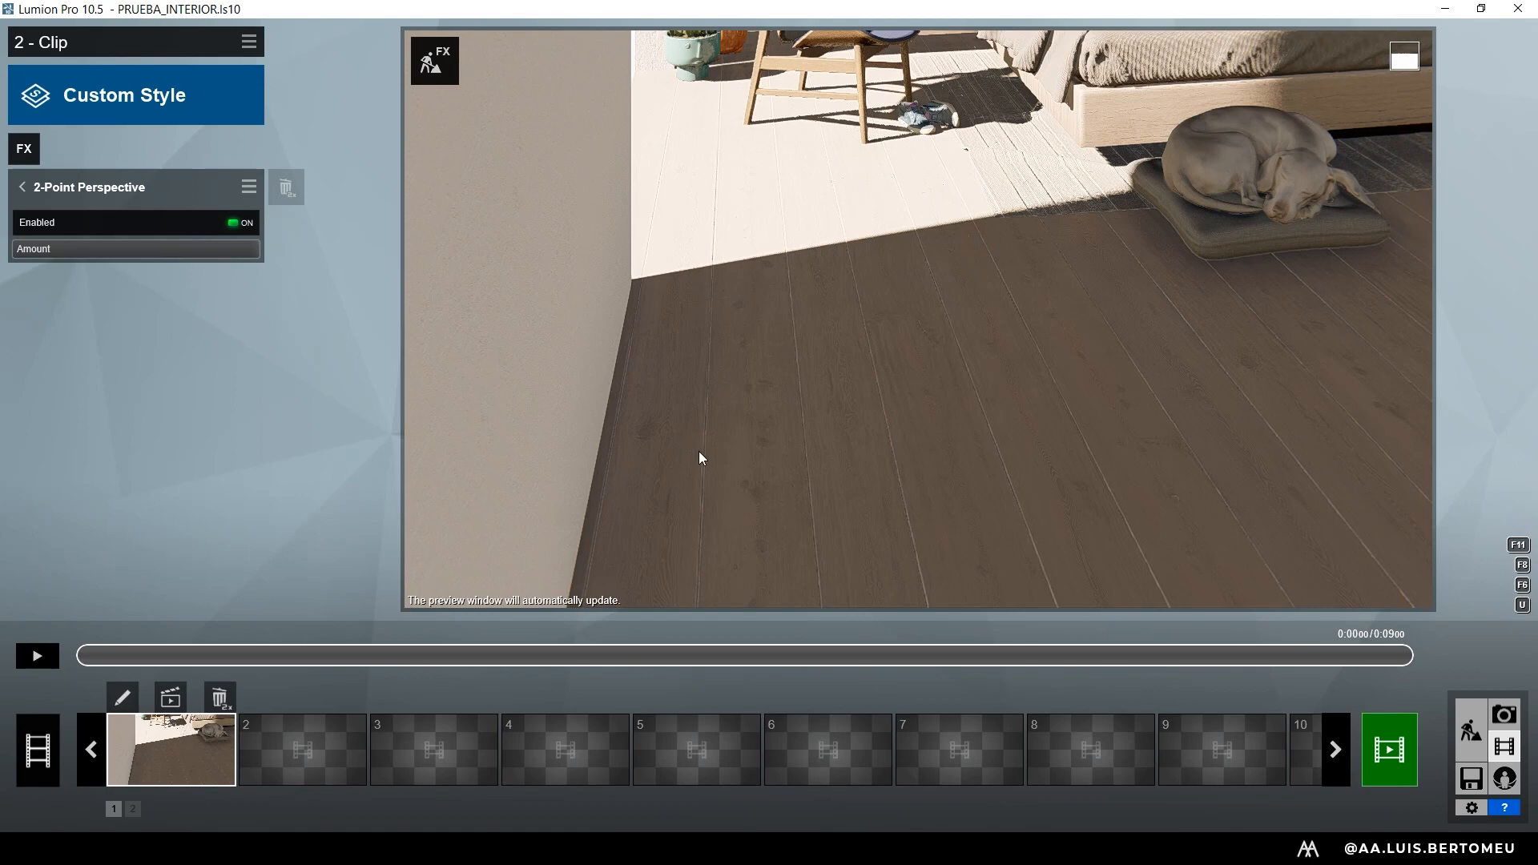
click(51, 187)
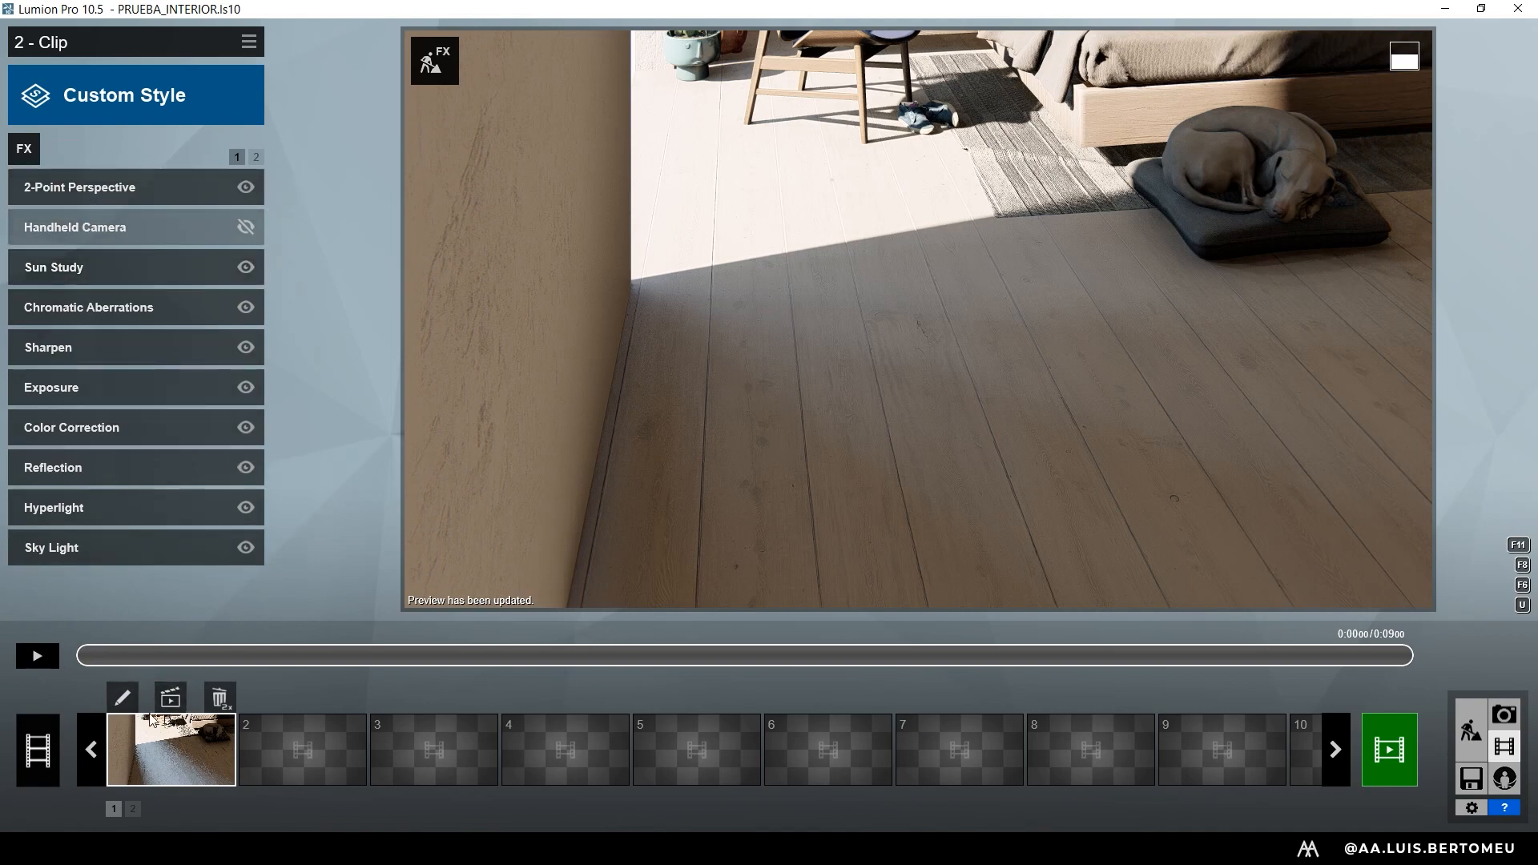
click(246, 188)
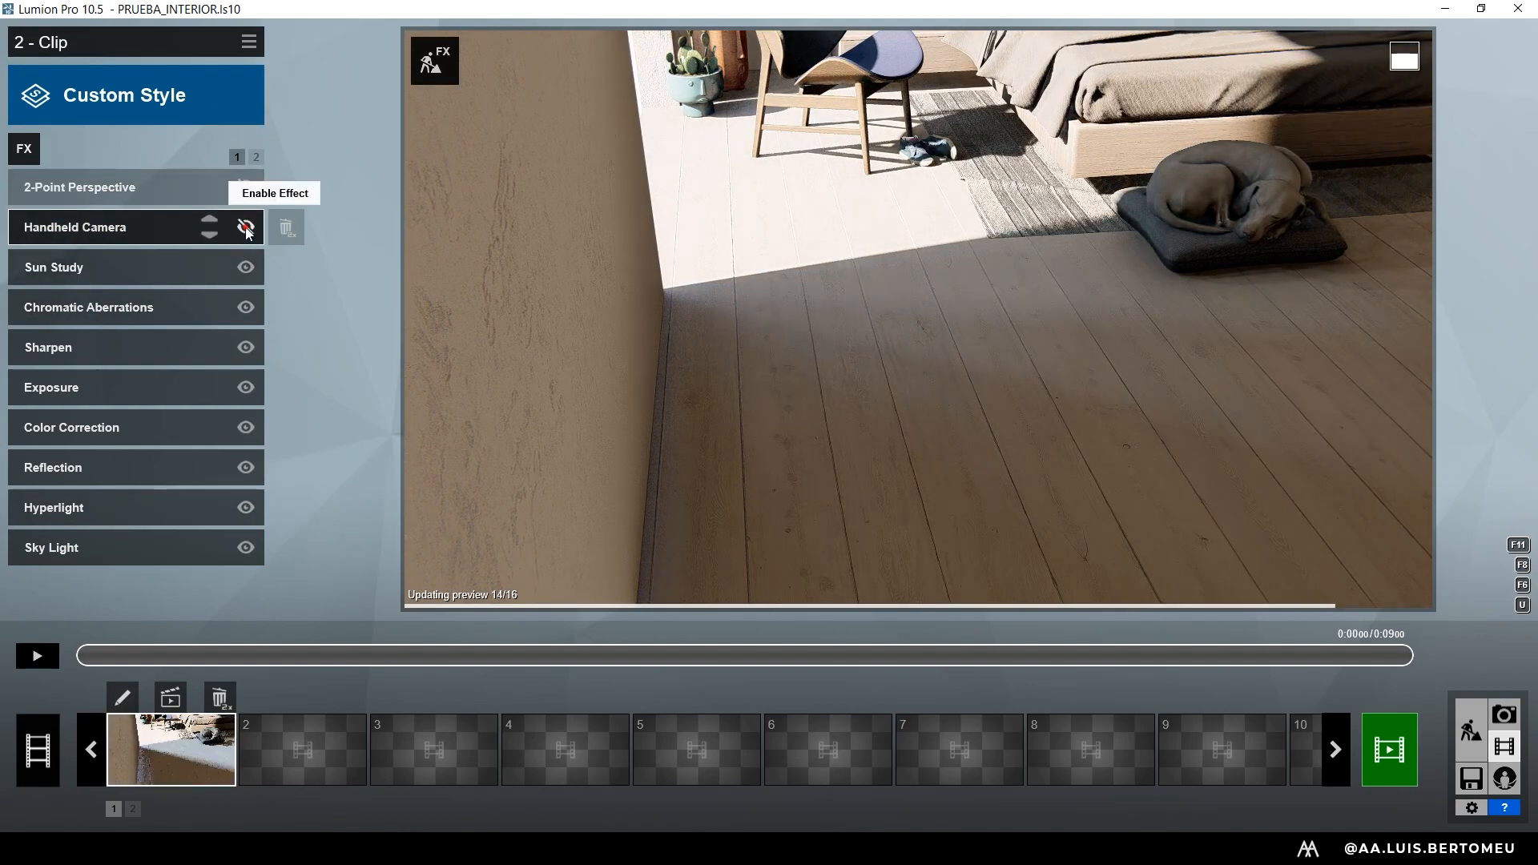
- Enable the clip's existing Handheld Camera effect and check its settings
click(246, 227)
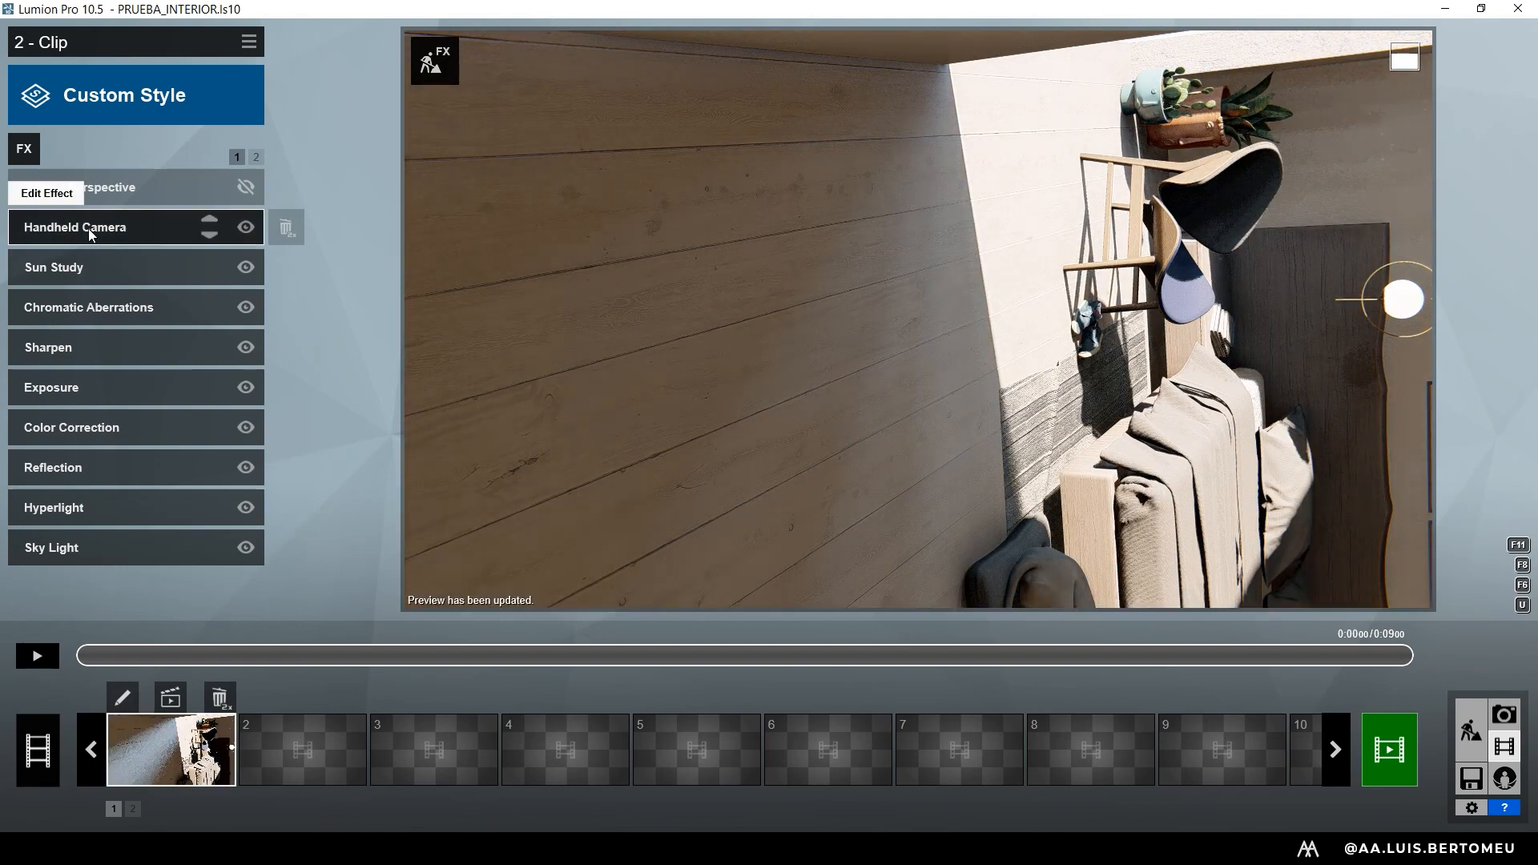
click(88, 228)
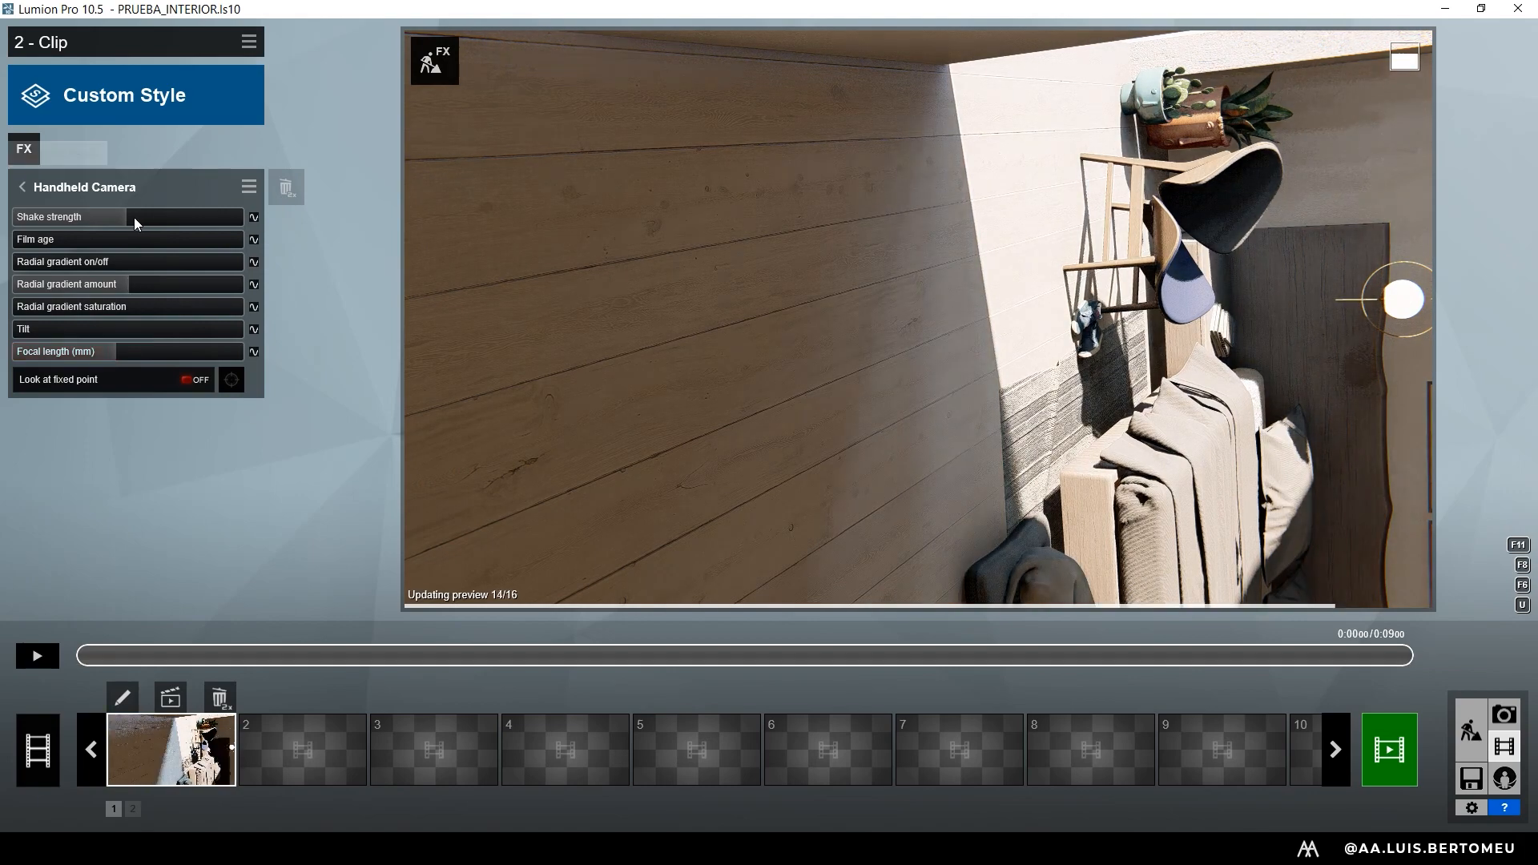
click(40, 188)
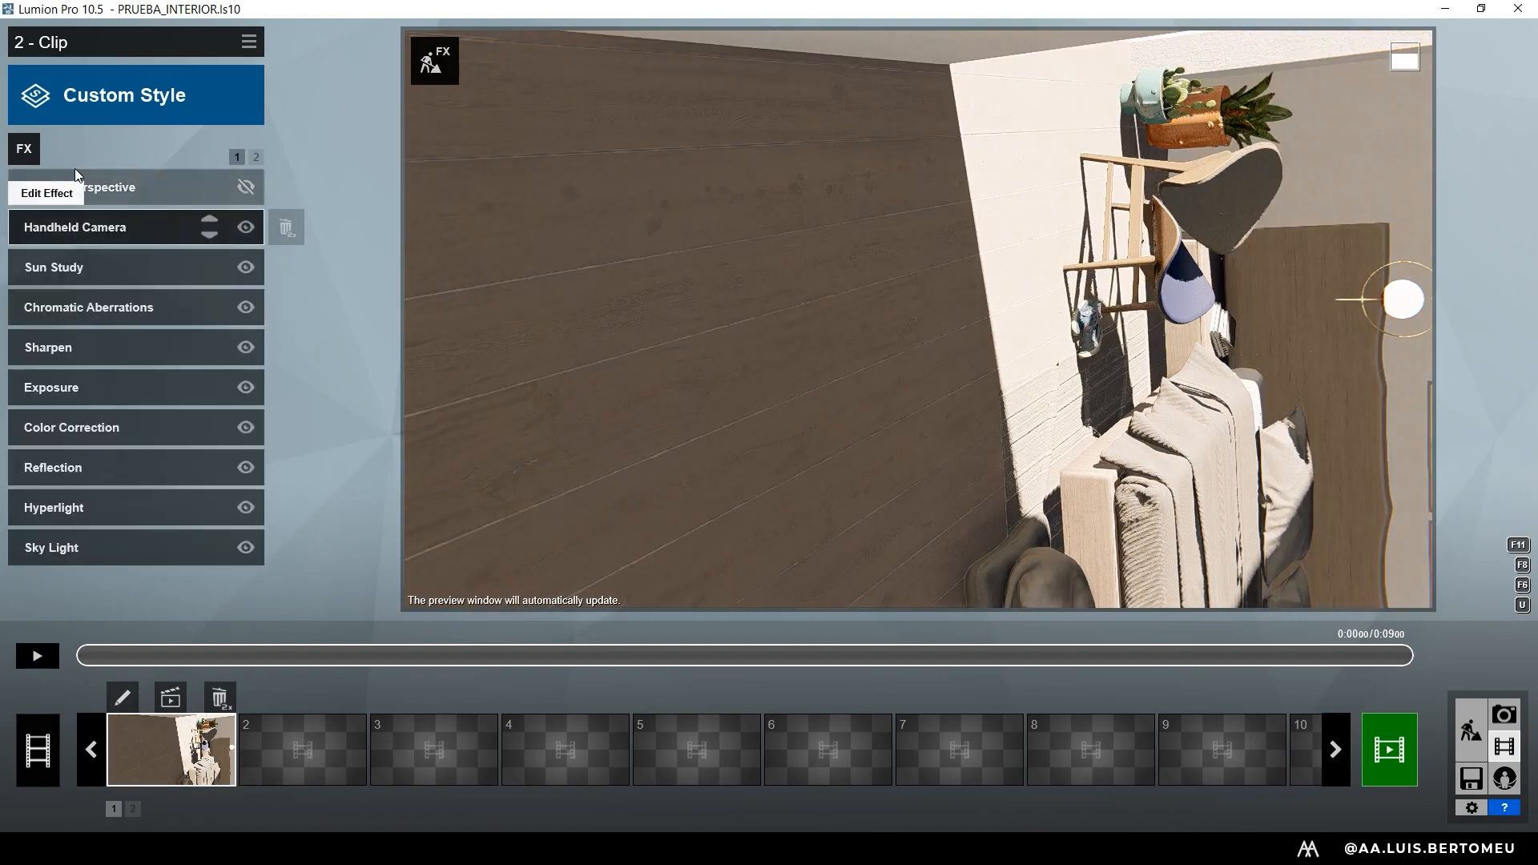
- Remove the existing Handheld Camera effect and add a fresh one to the clip
double_click(286, 228)
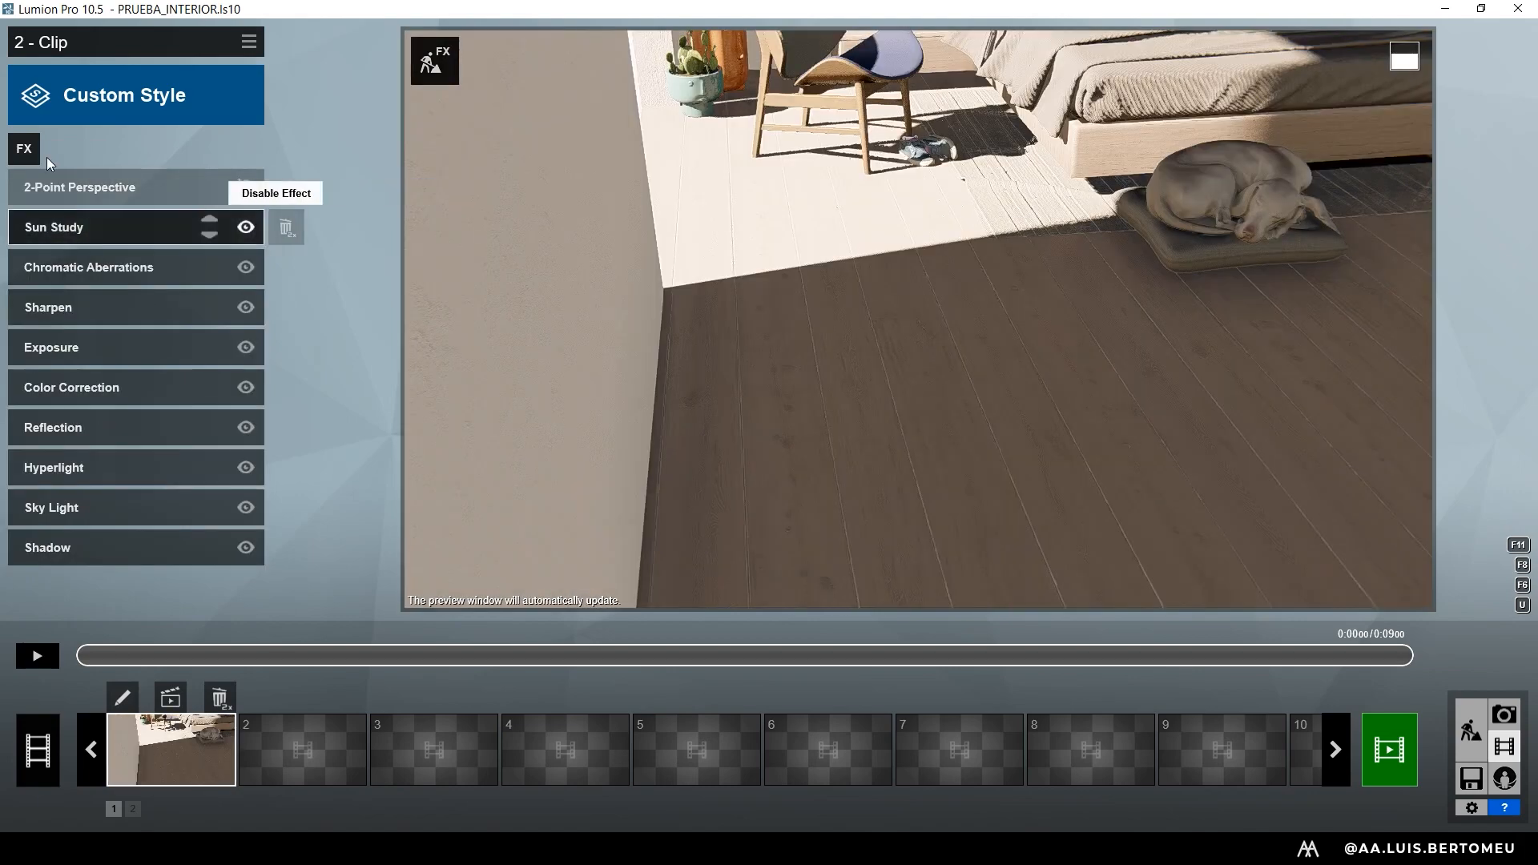
click(24, 148)
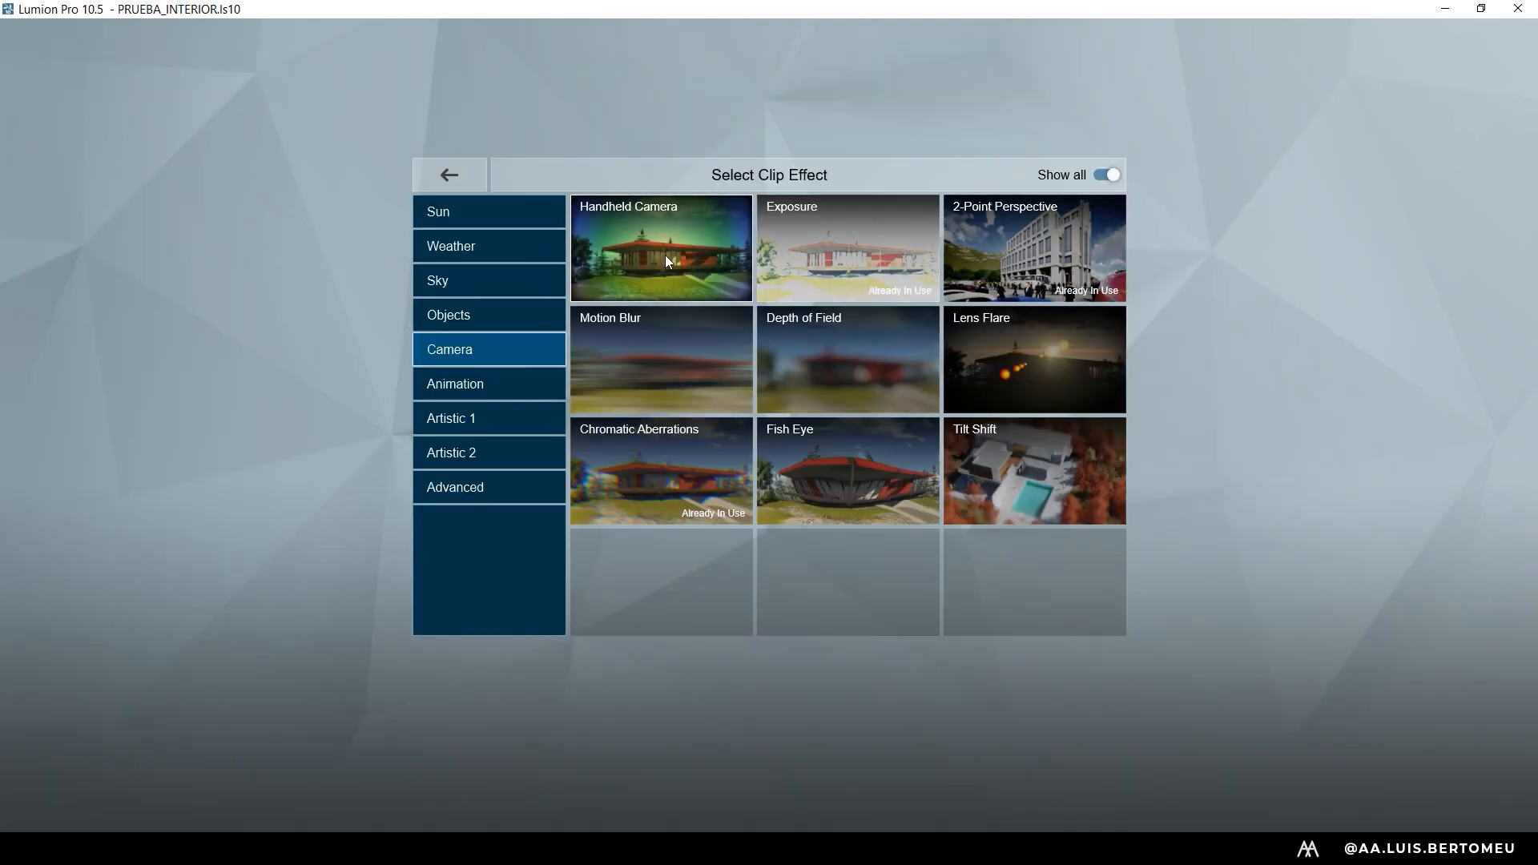
click(639, 257)
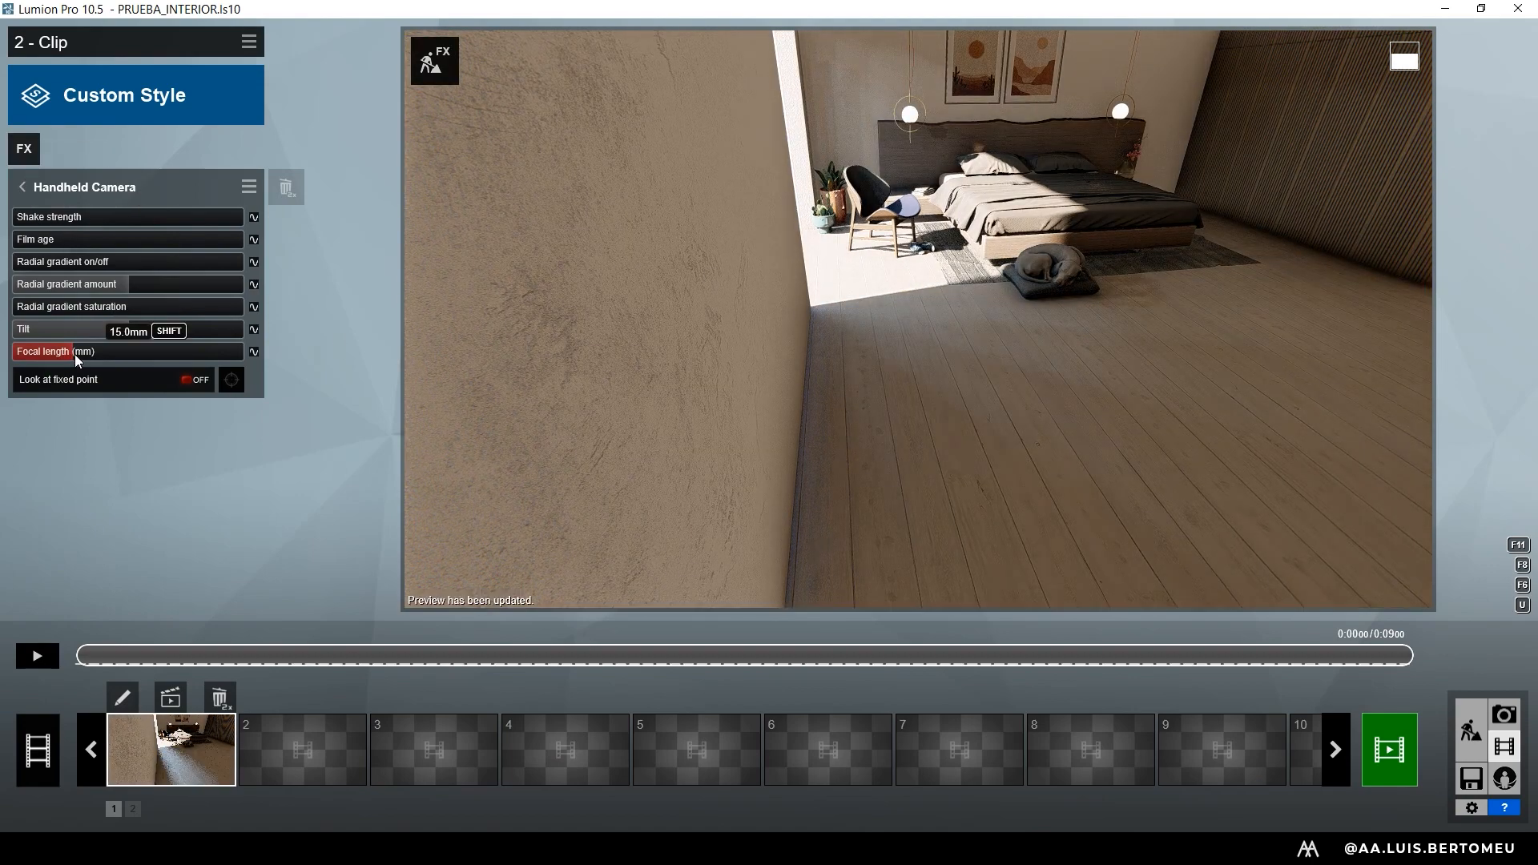
- Adjust the handheld camera's focal length, set its tilt to the minimum for a sideways frame, and preview the clip
drag(72, 354, 119, 363)
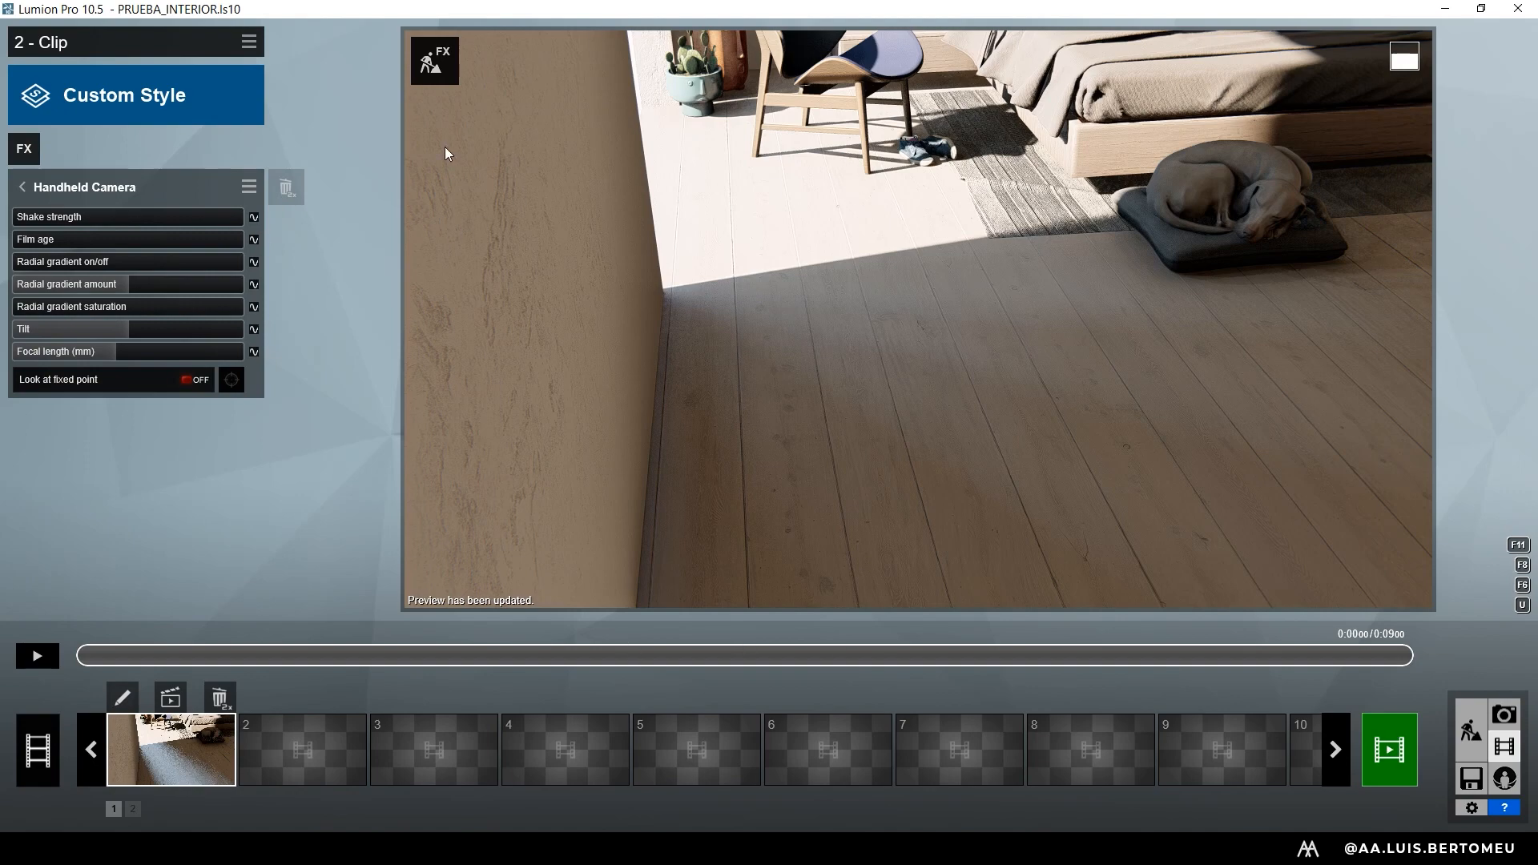
drag(120, 334, 5, 336)
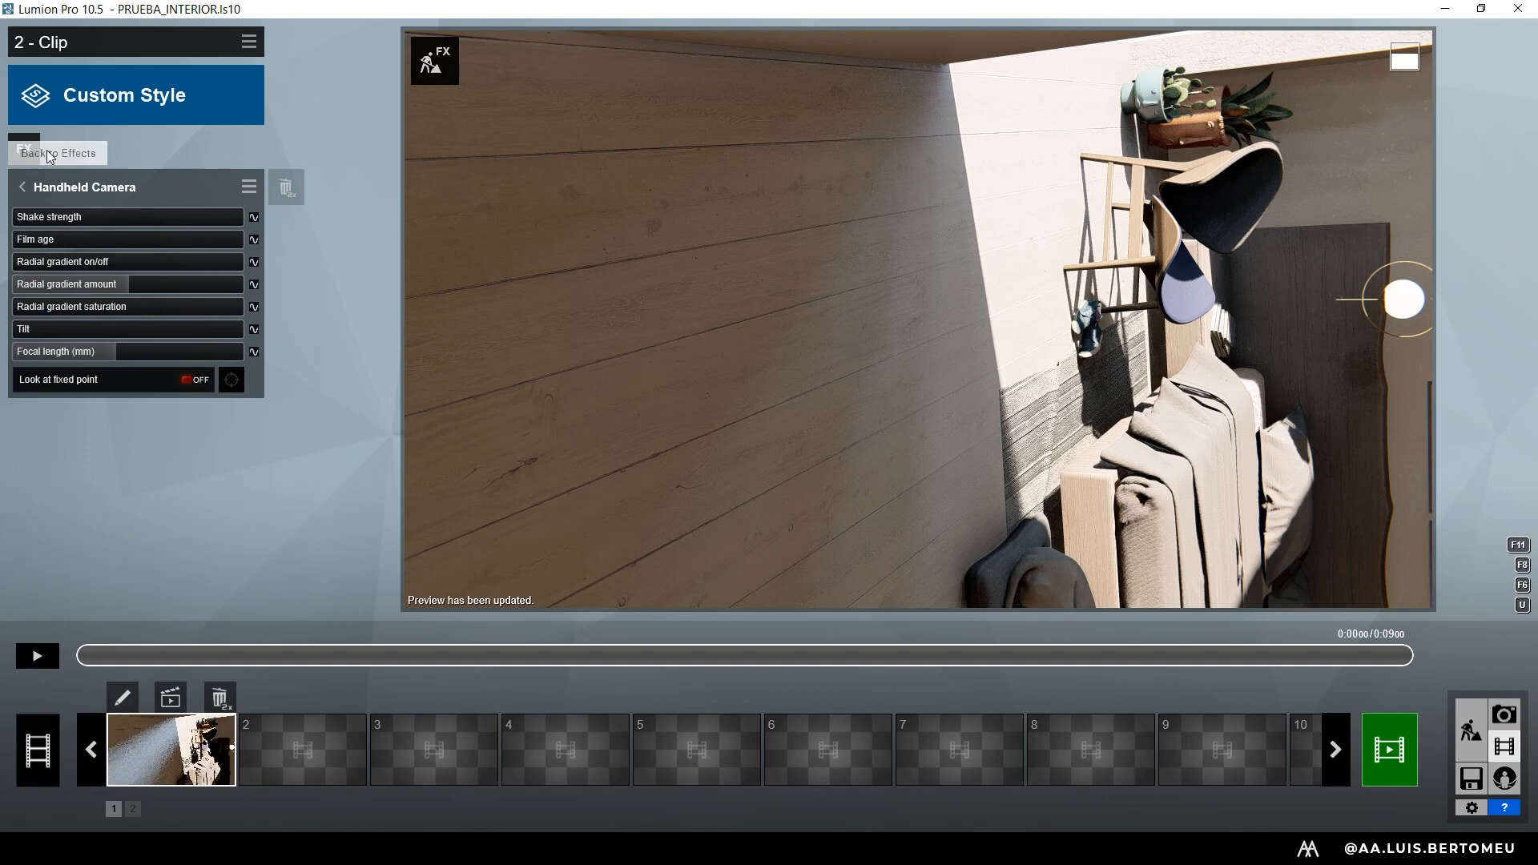
click(36, 658)
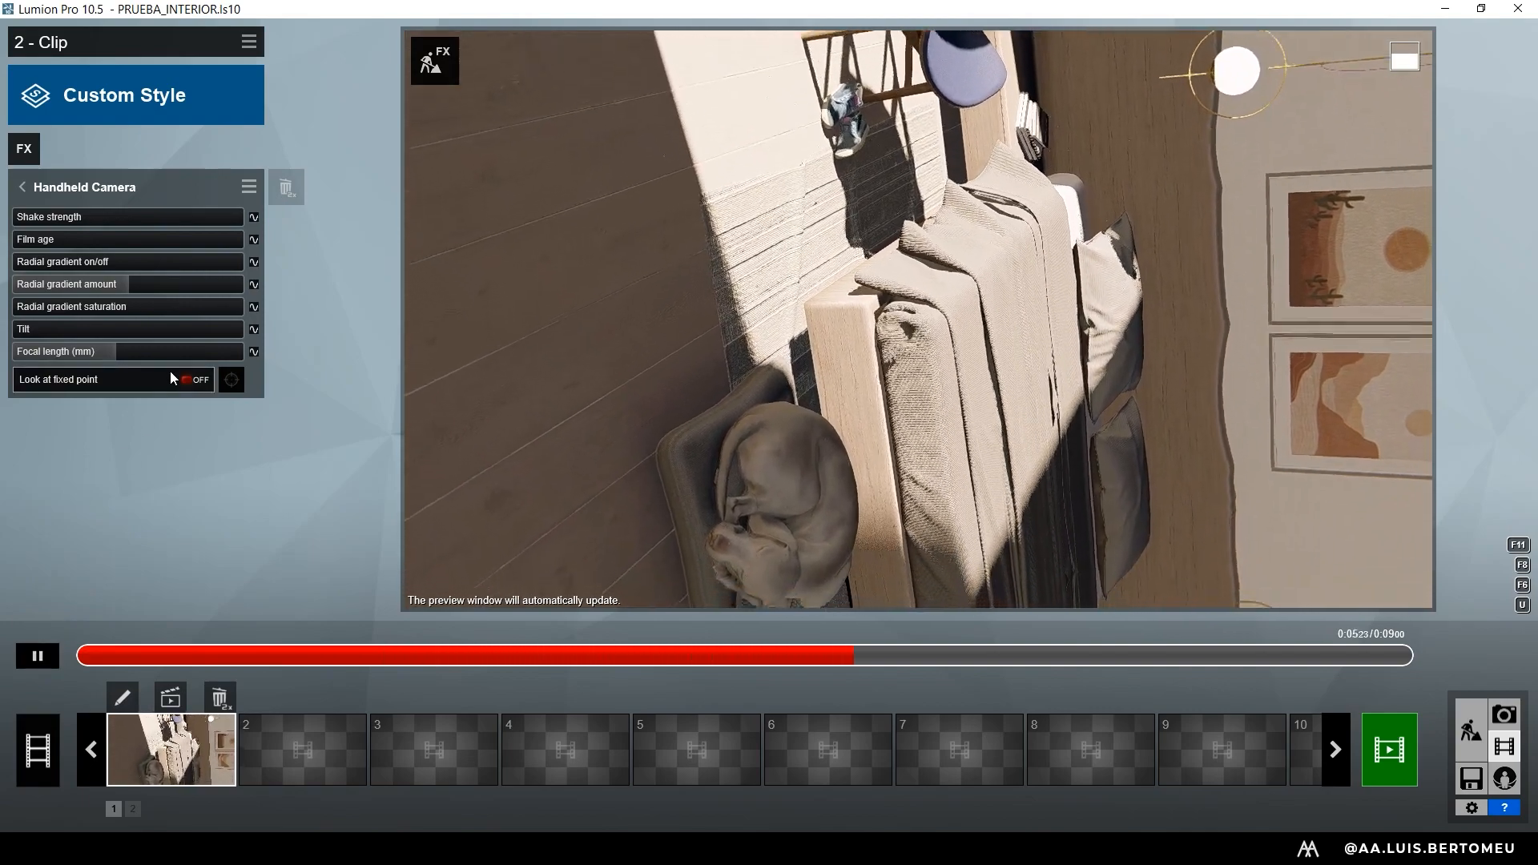
click(42, 658)
- Set the handheld camera's shake strength to about 1.5 and play the clip to check the motion
mouse_move(98, 218)
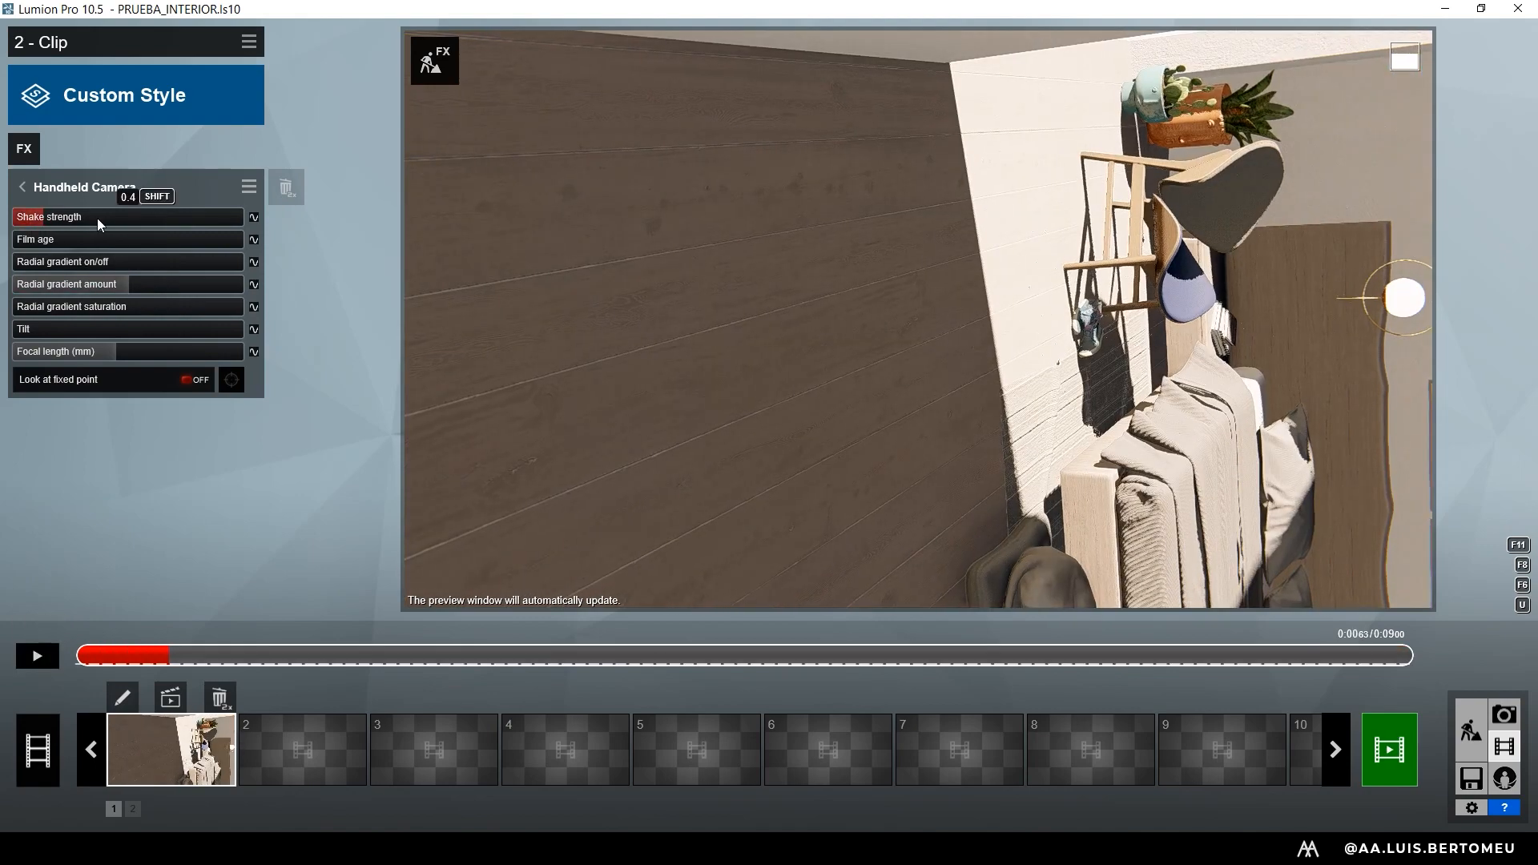
drag(98, 218, 114, 218)
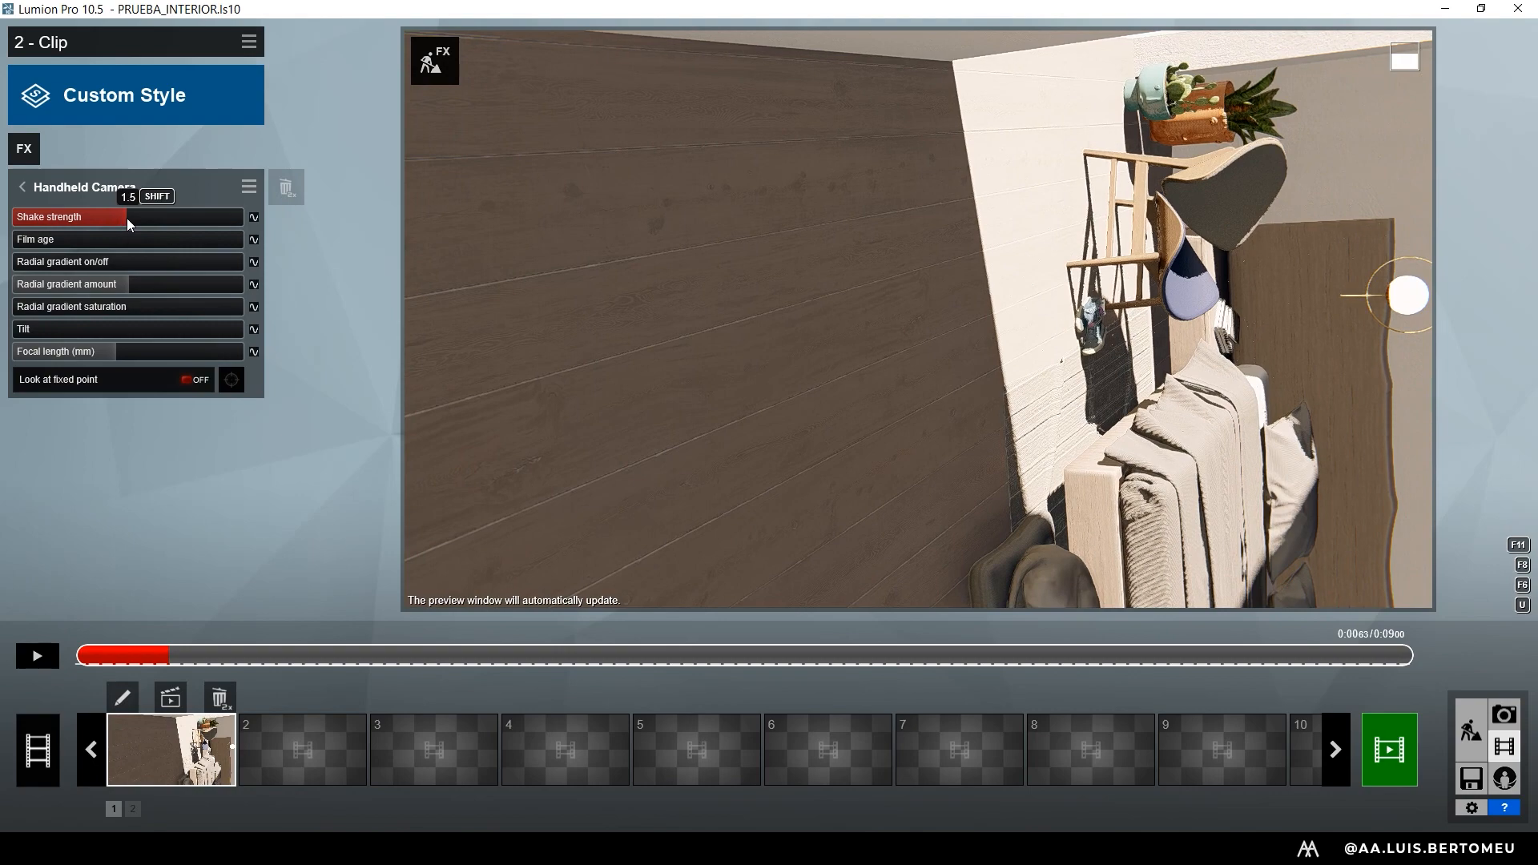
click(127, 656)
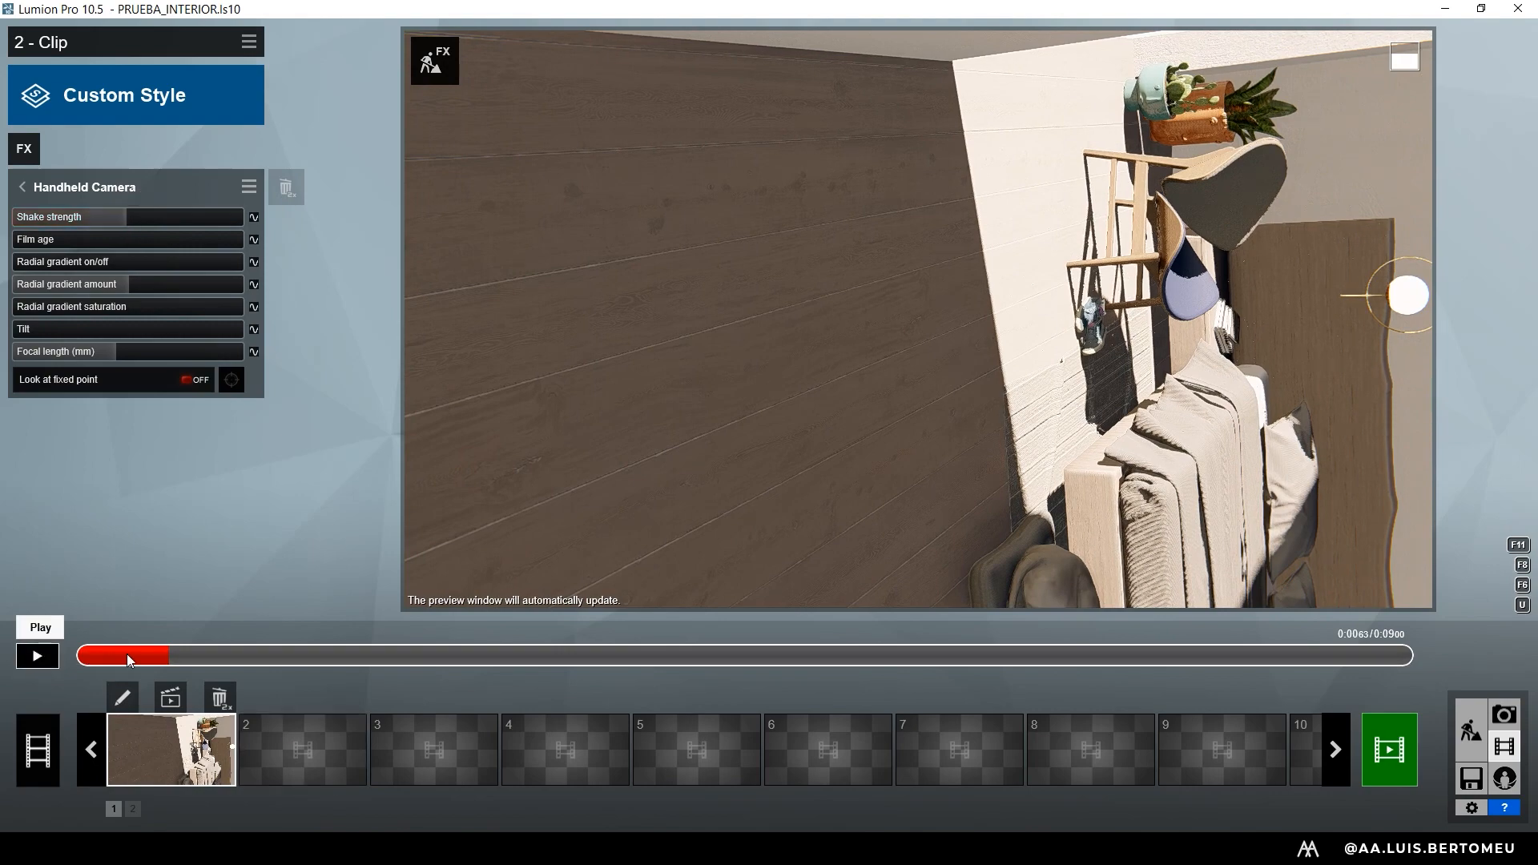
click(37, 656)
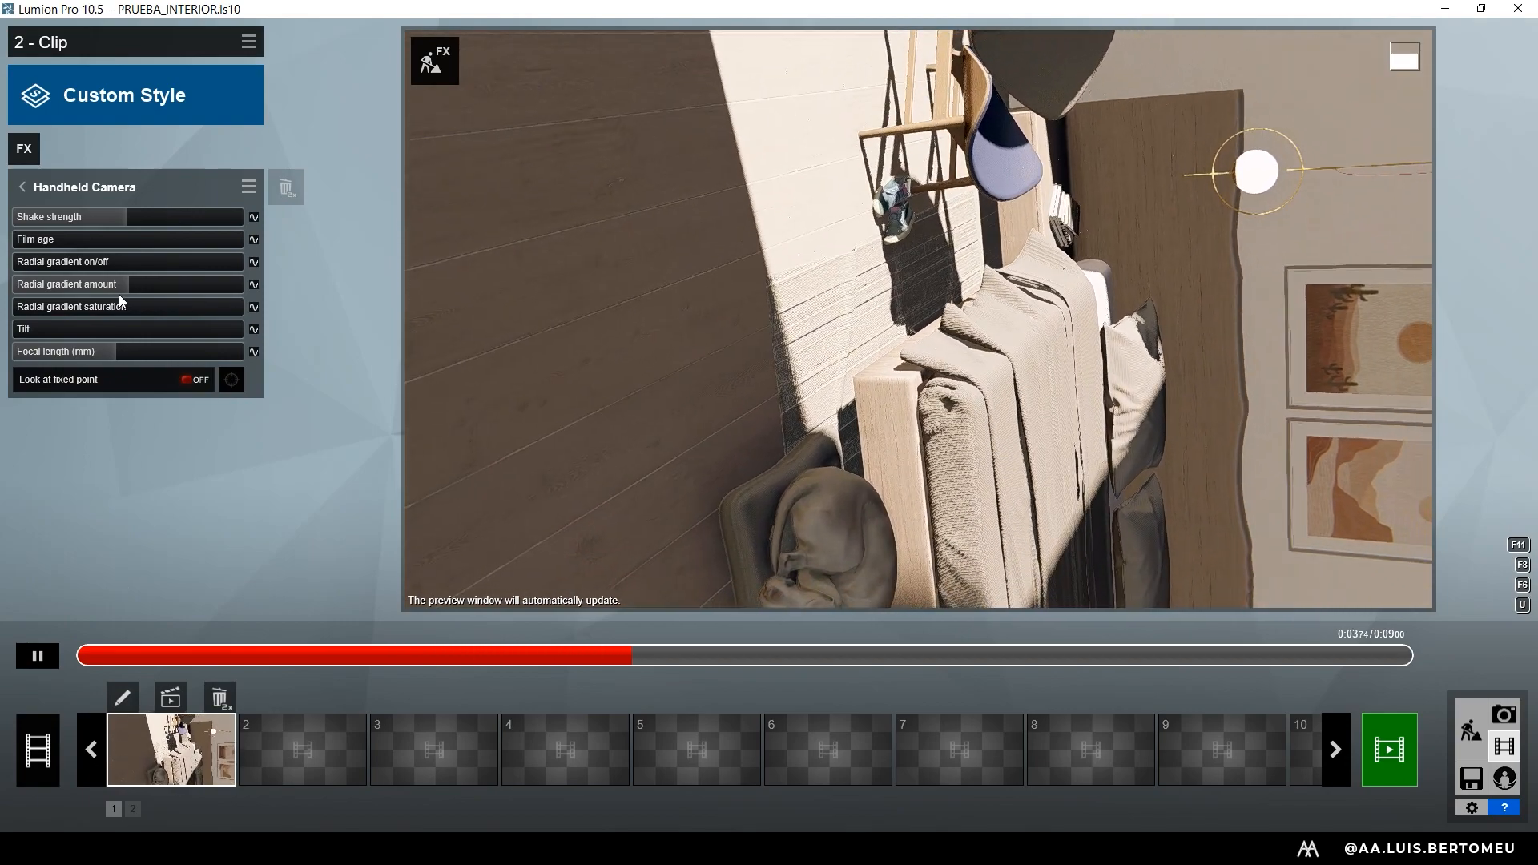
drag(165, 216, 132, 214)
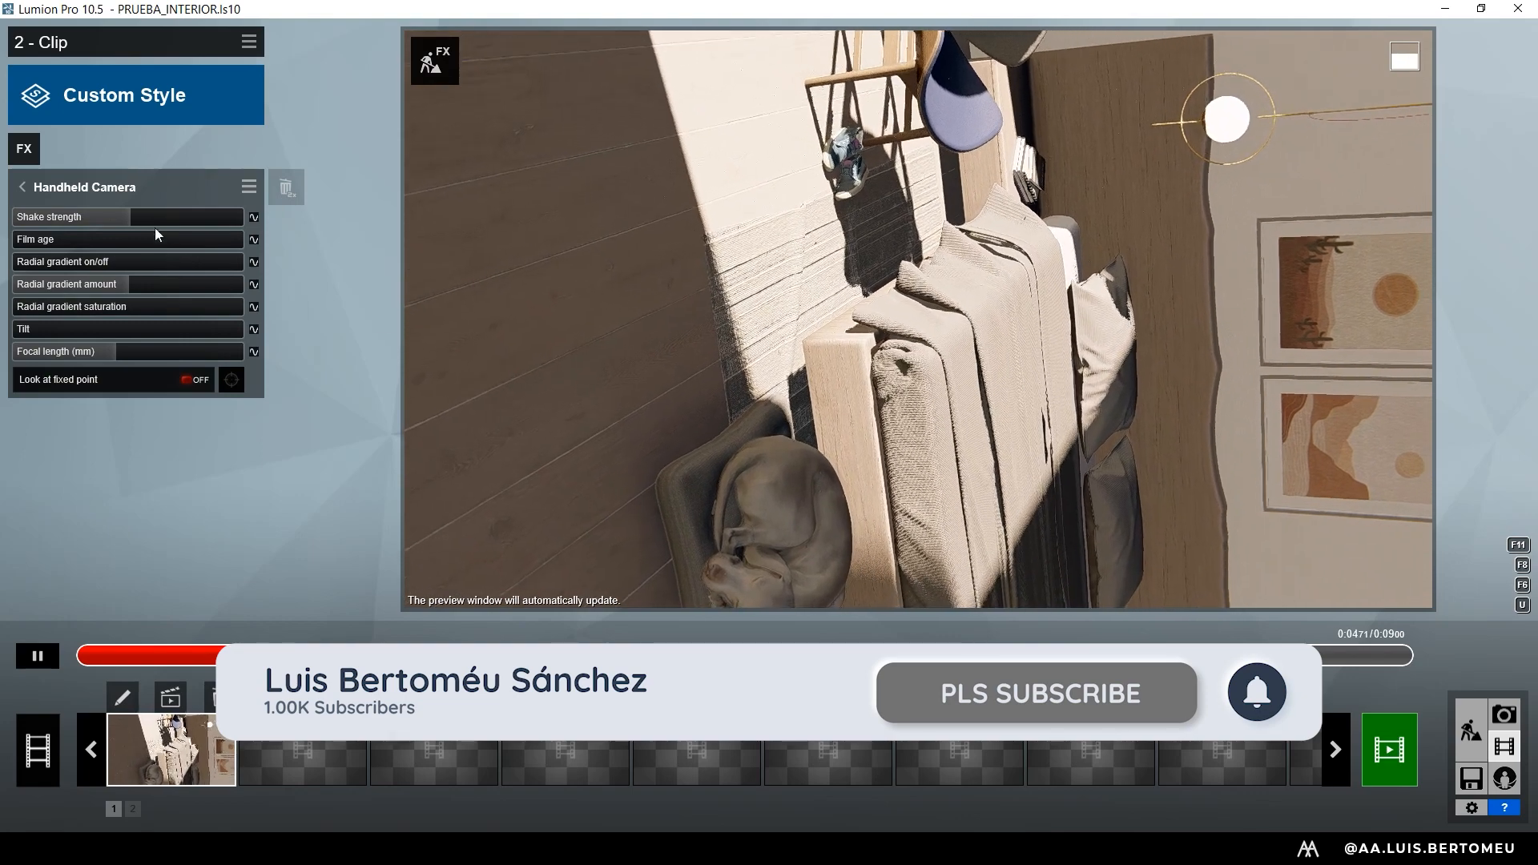
click(78, 661)
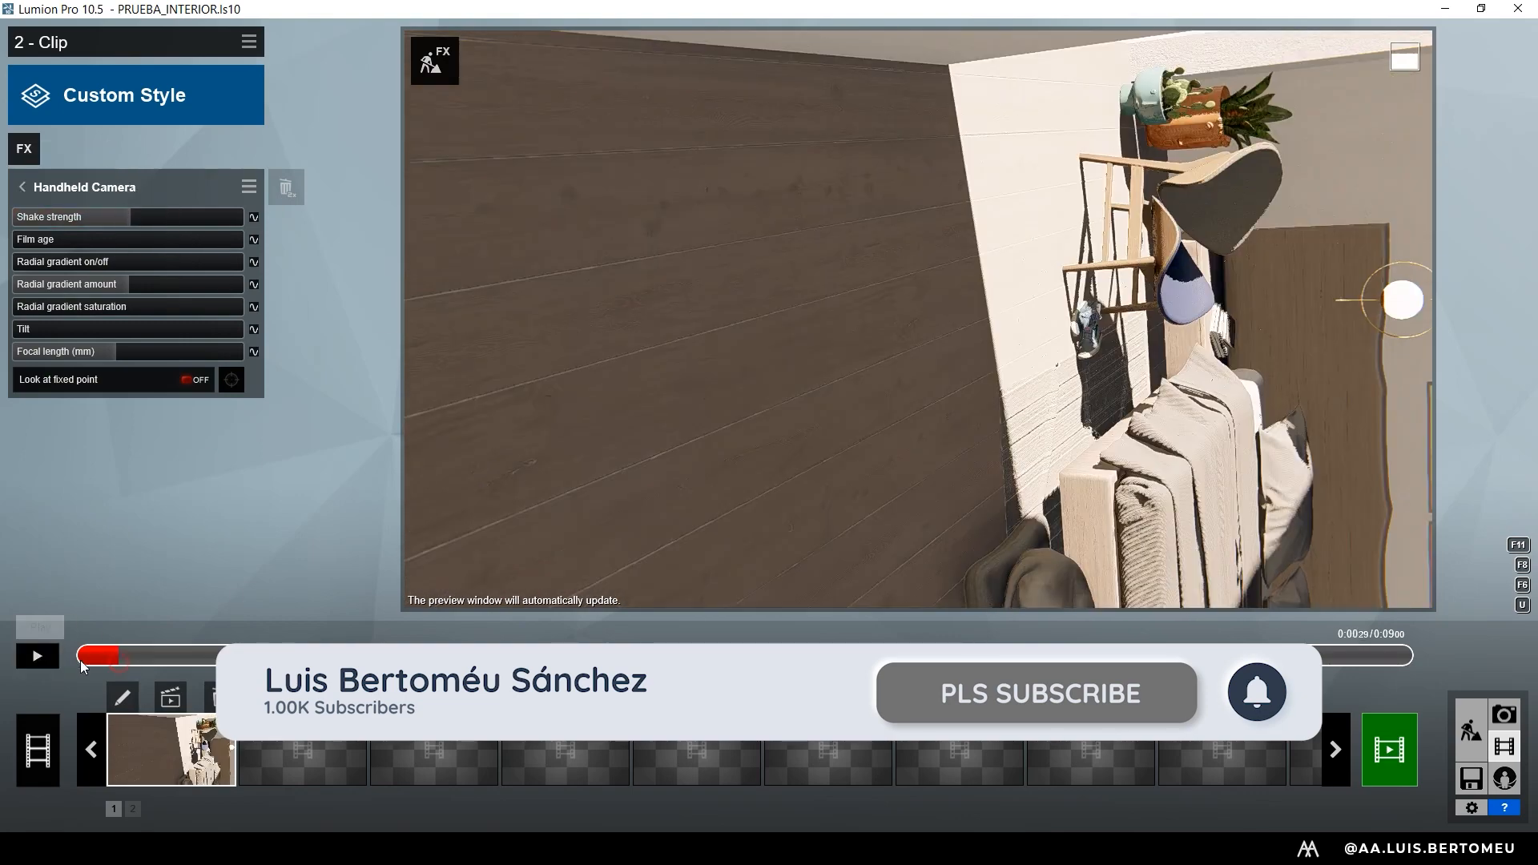
- Try the 2-Point Perspective effect together with the Handheld Camera in a clip preview and switch it off again
click(61, 190)
click(244, 229)
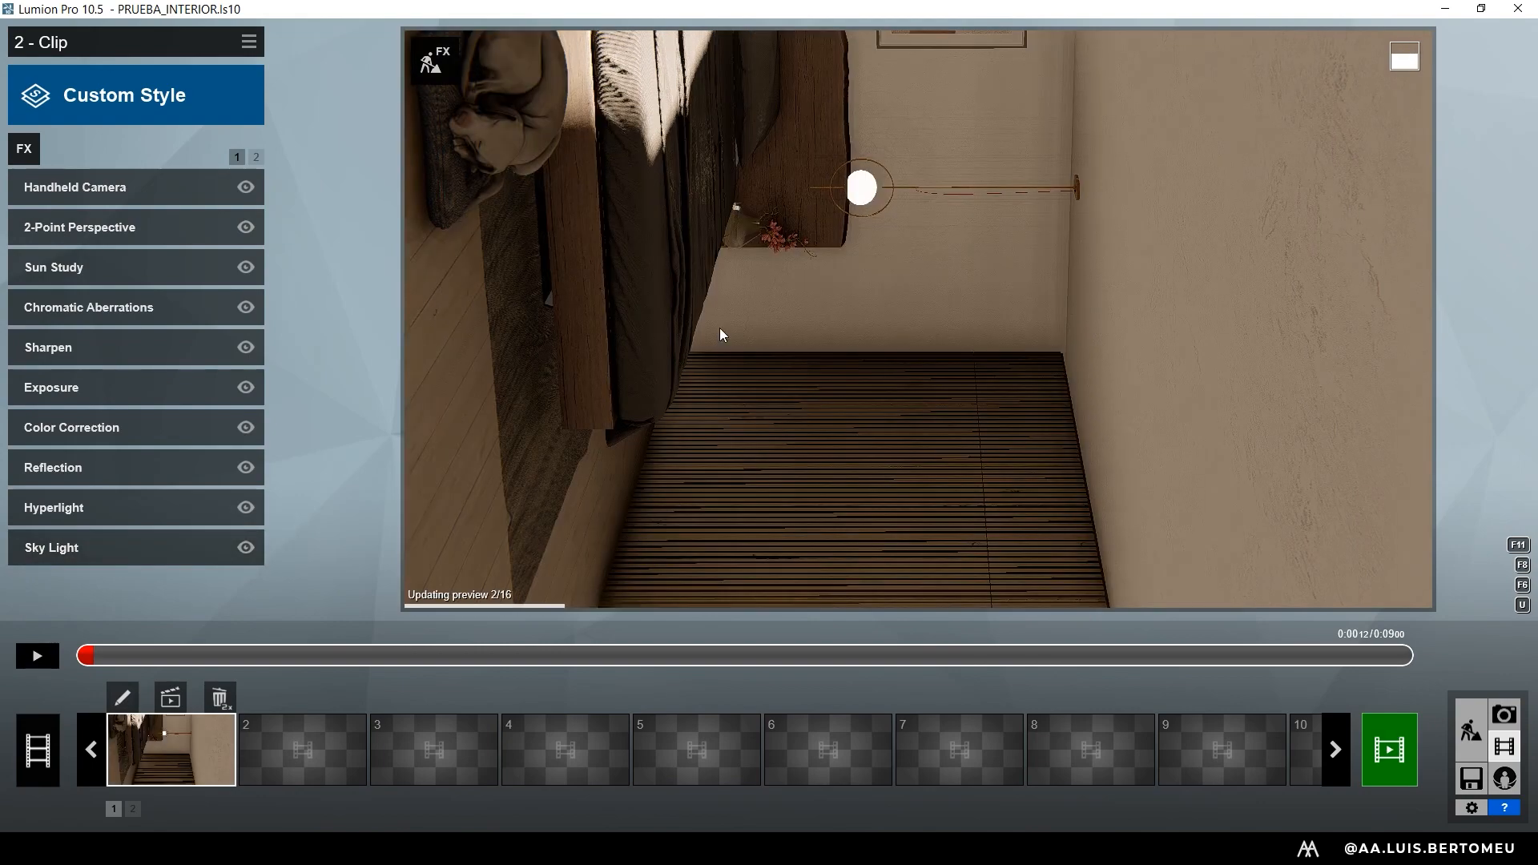
click(39, 657)
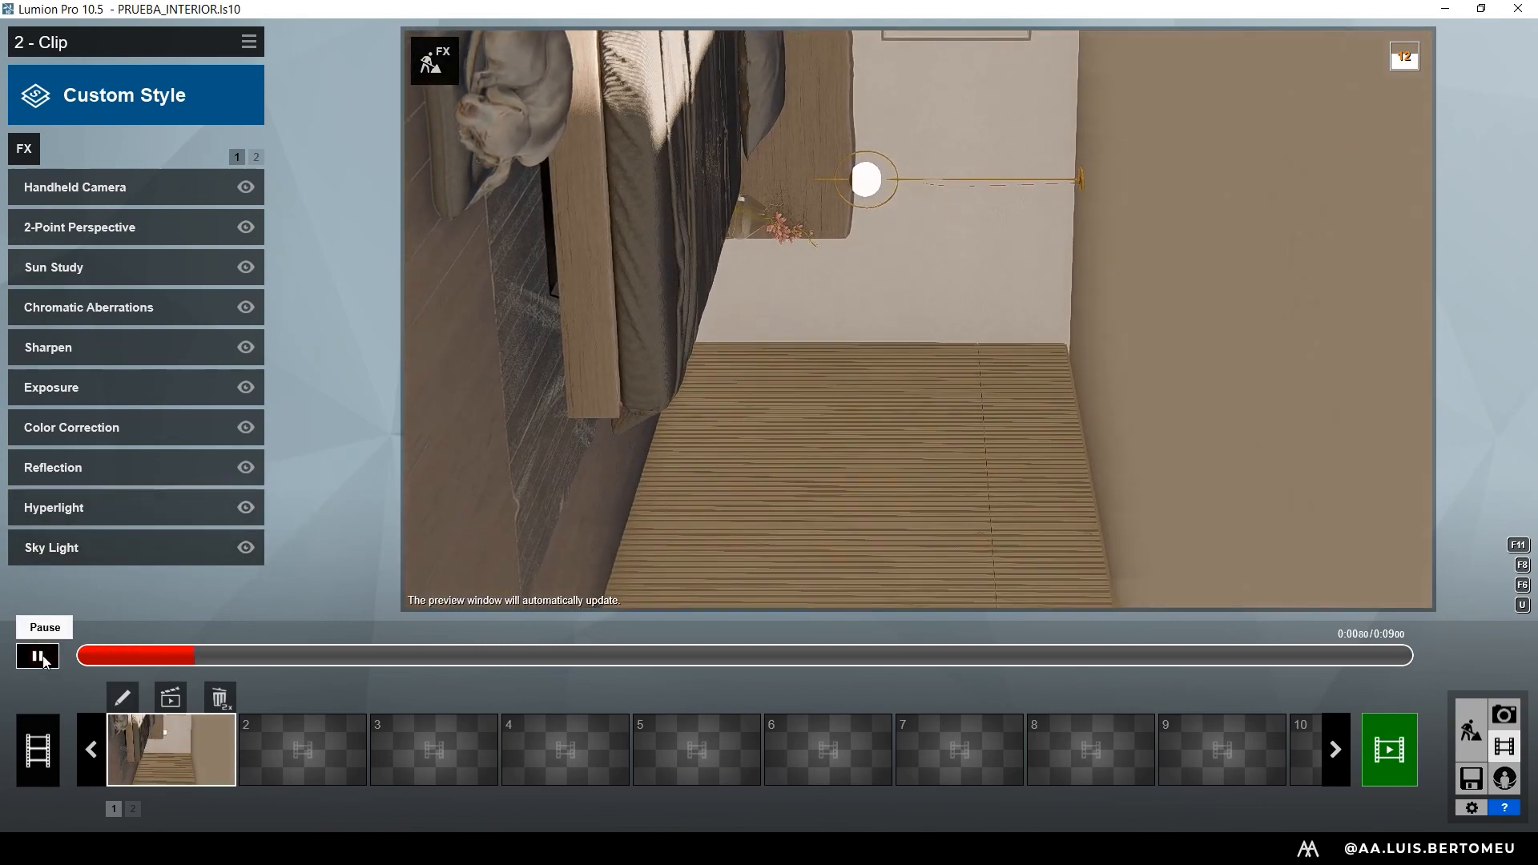
click(37, 658)
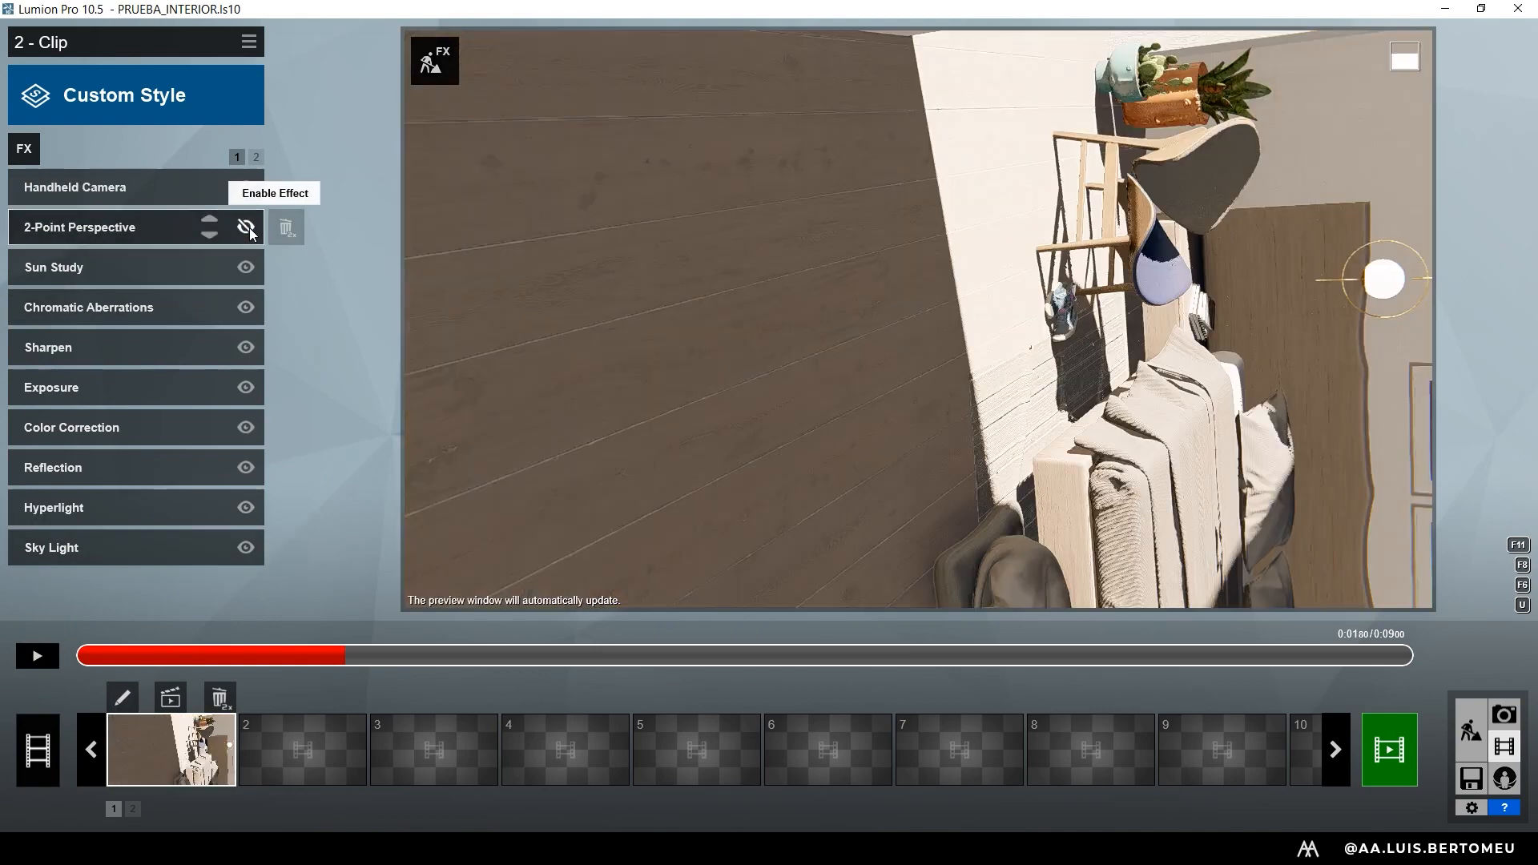
click(248, 229)
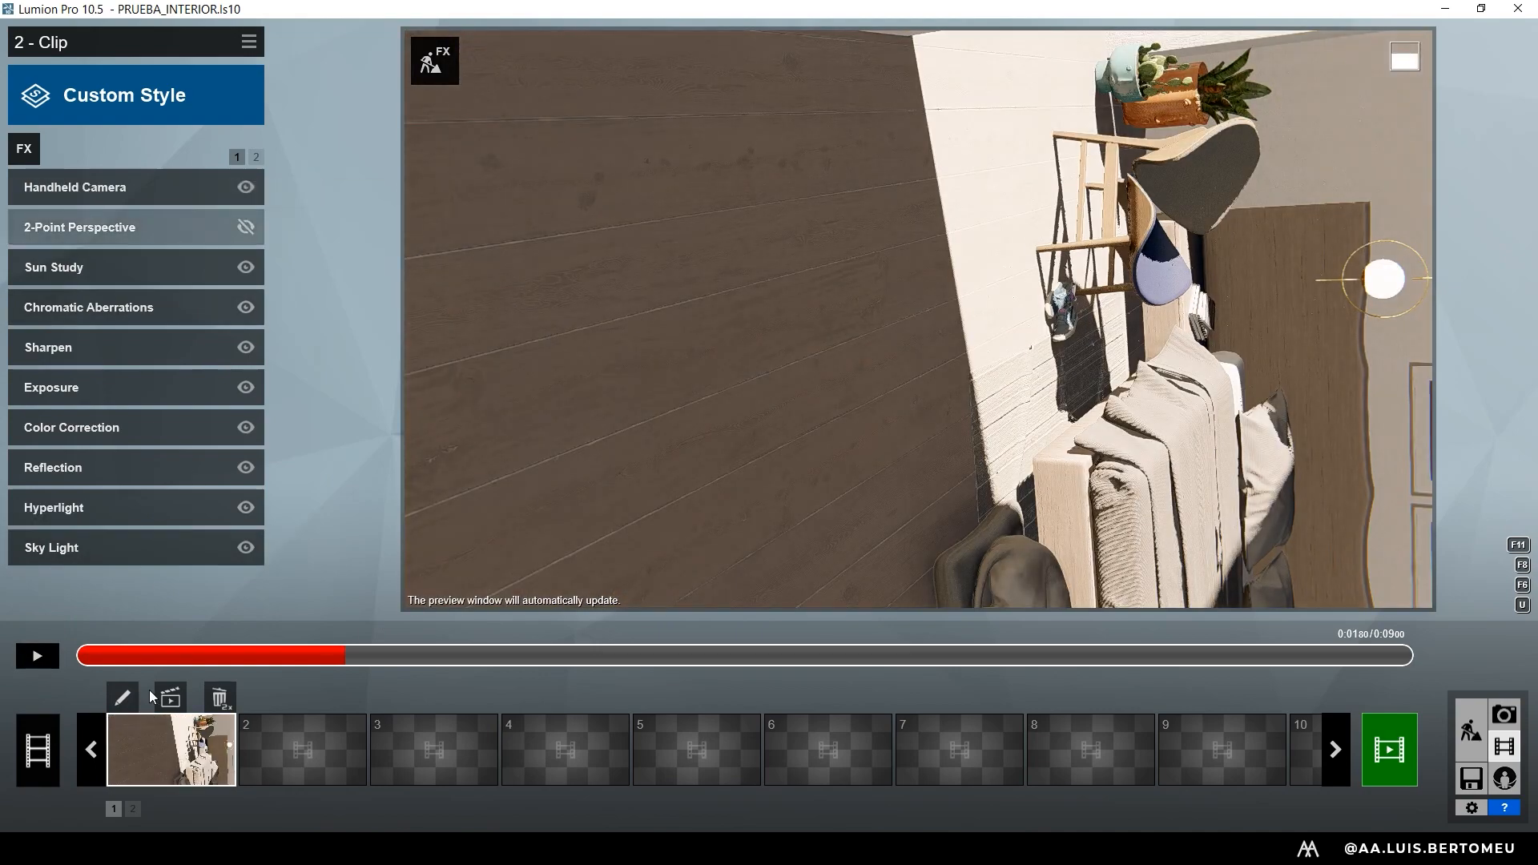
- Check the clip's camera keyframes in the recording editor and remove the 2-Point Perspective effect from the clip
click(122, 699)
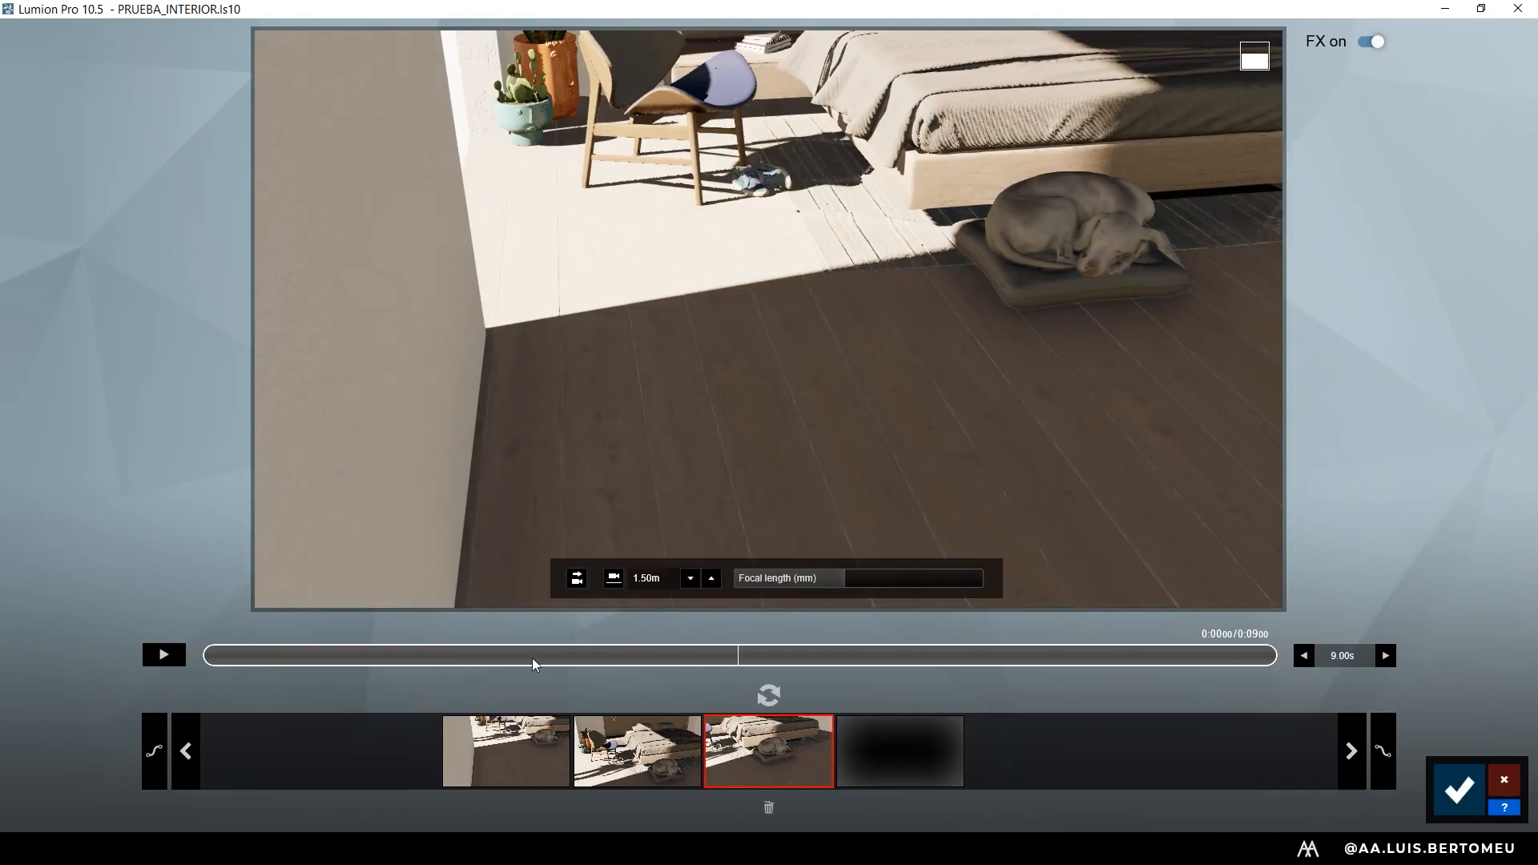
click(1460, 791)
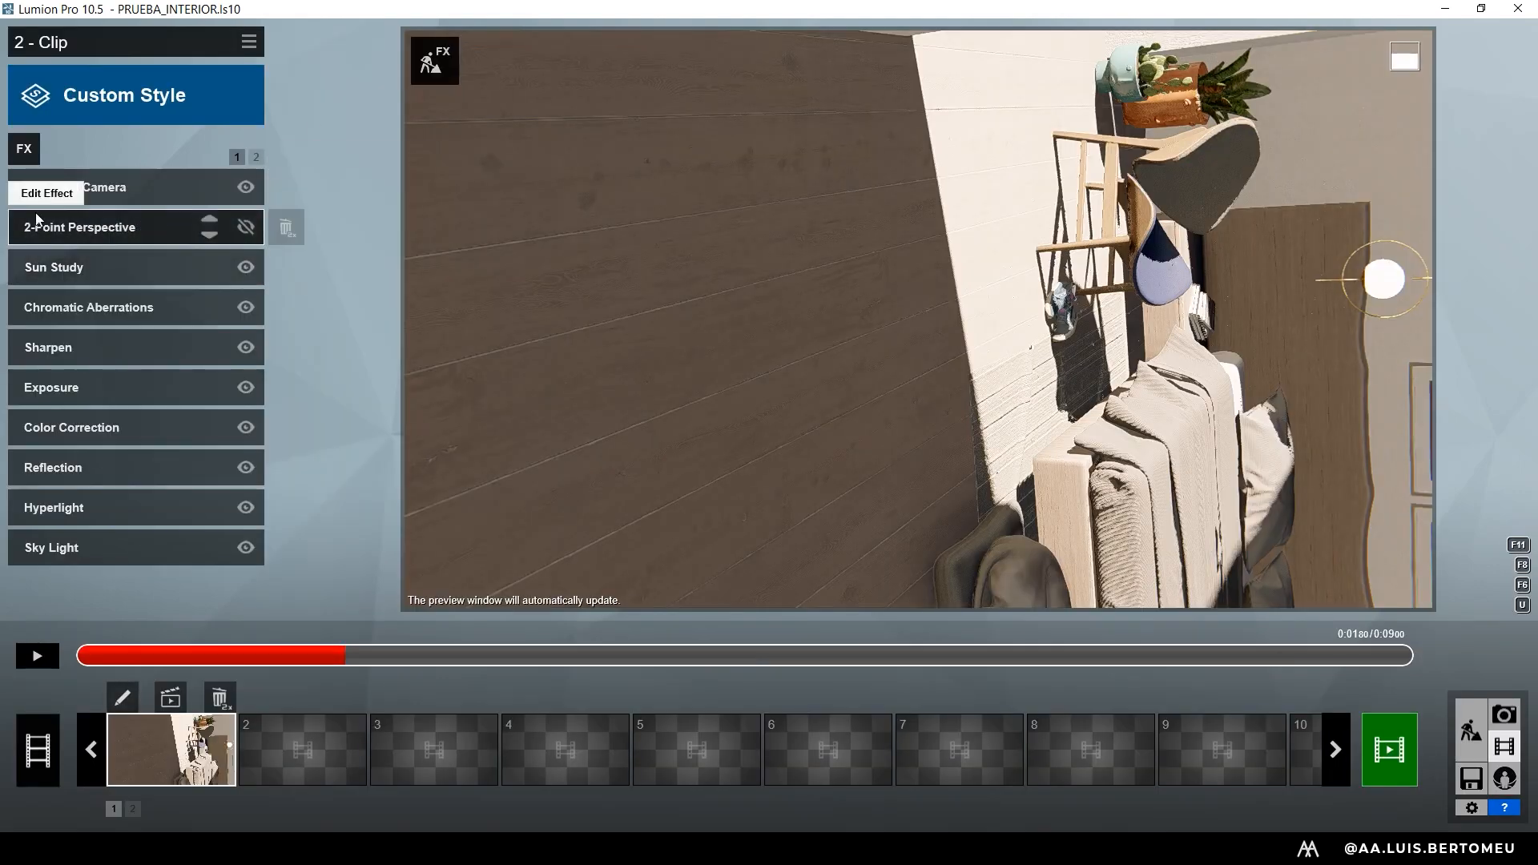
double_click(286, 229)
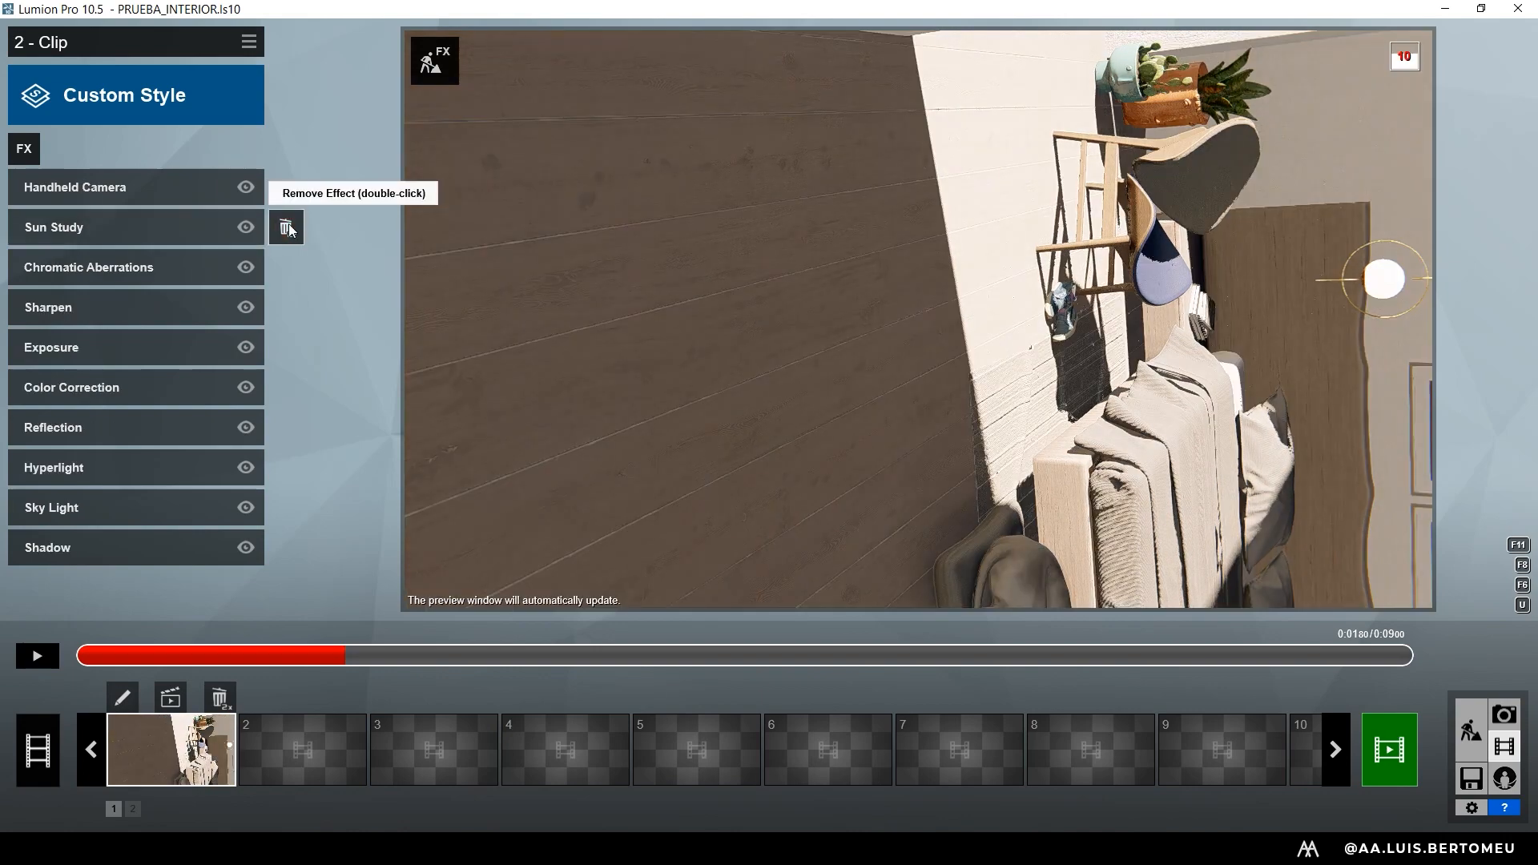
- Review the Handheld Camera settings and the quality, frame rate and resolution options for rendering the entire clip
click(57, 189)
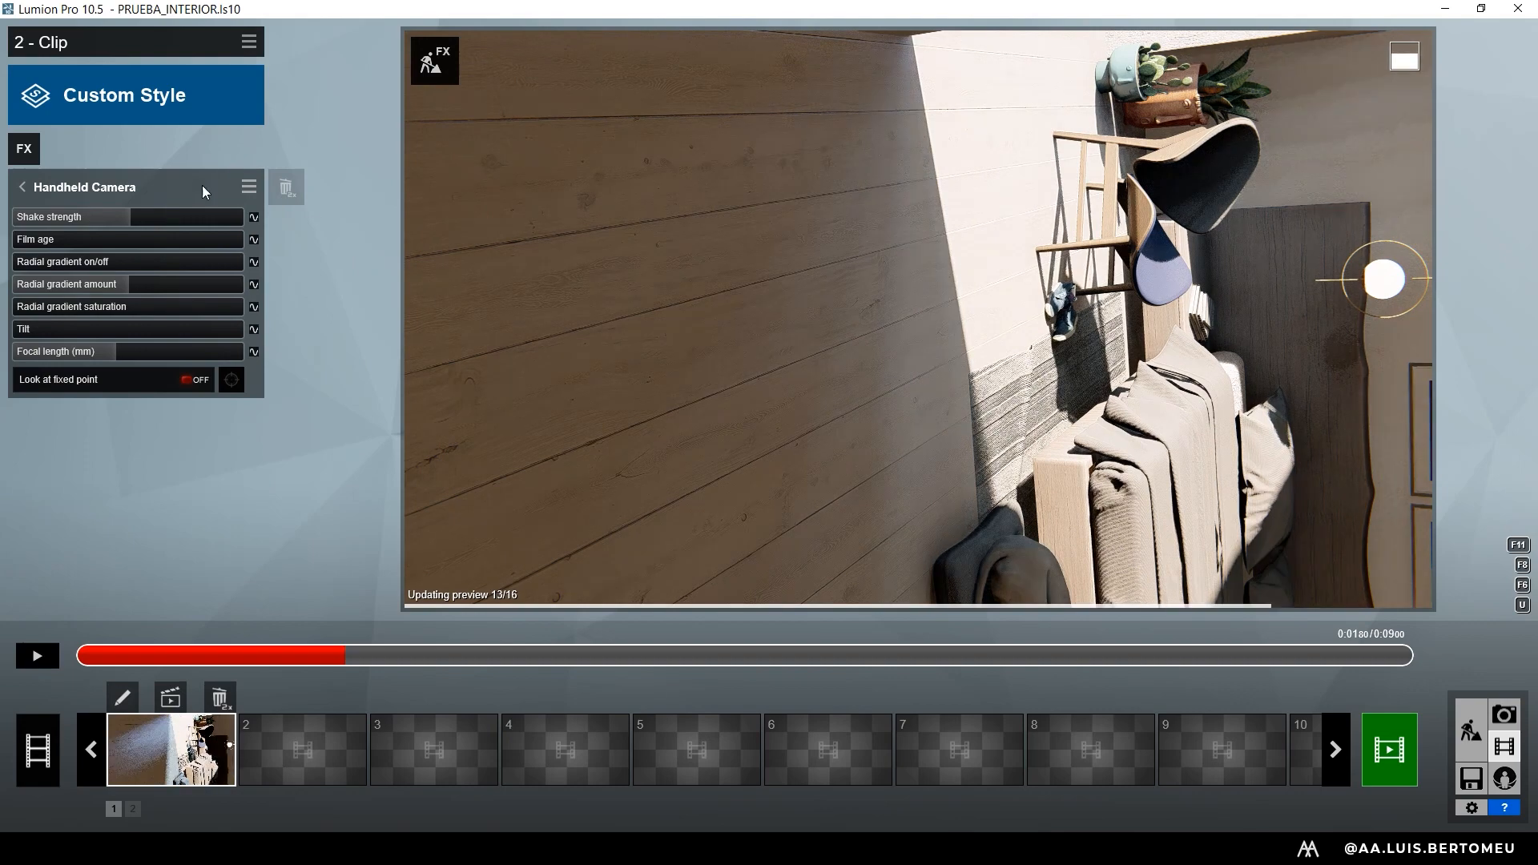
click(46, 188)
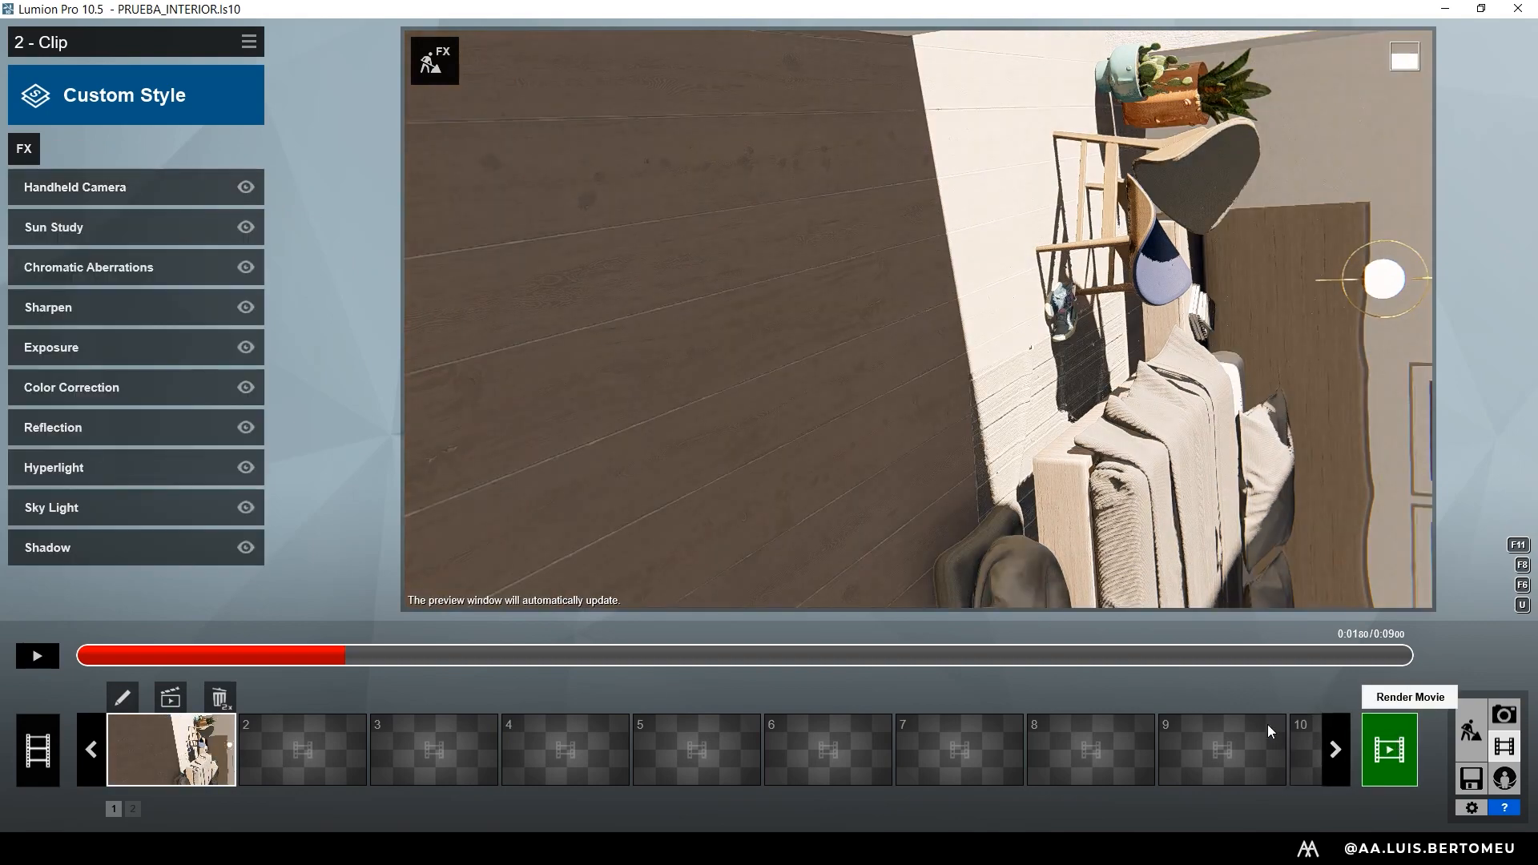
click(171, 700)
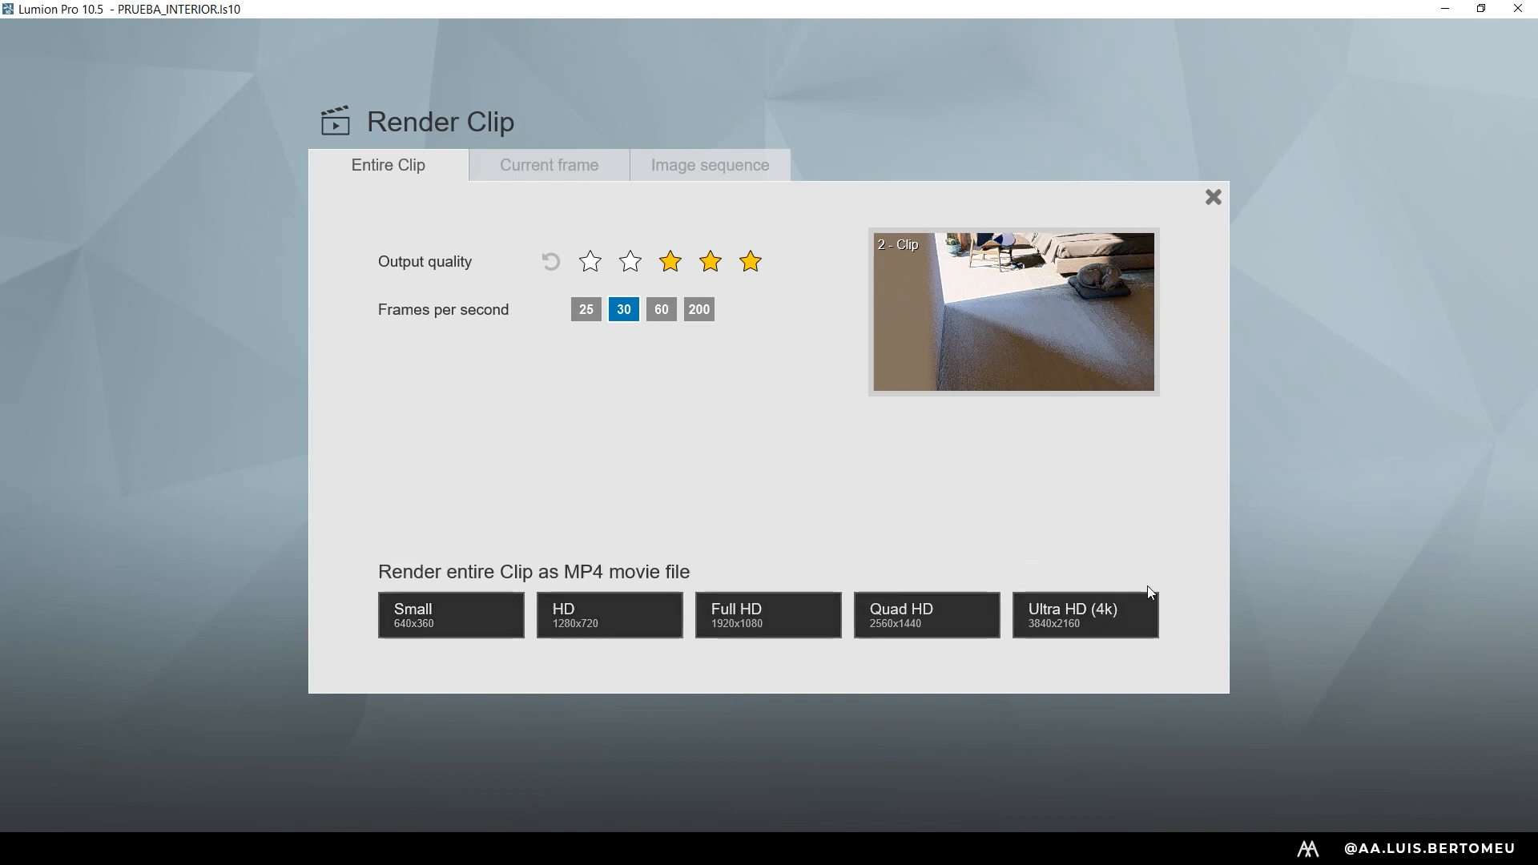
click(1214, 198)
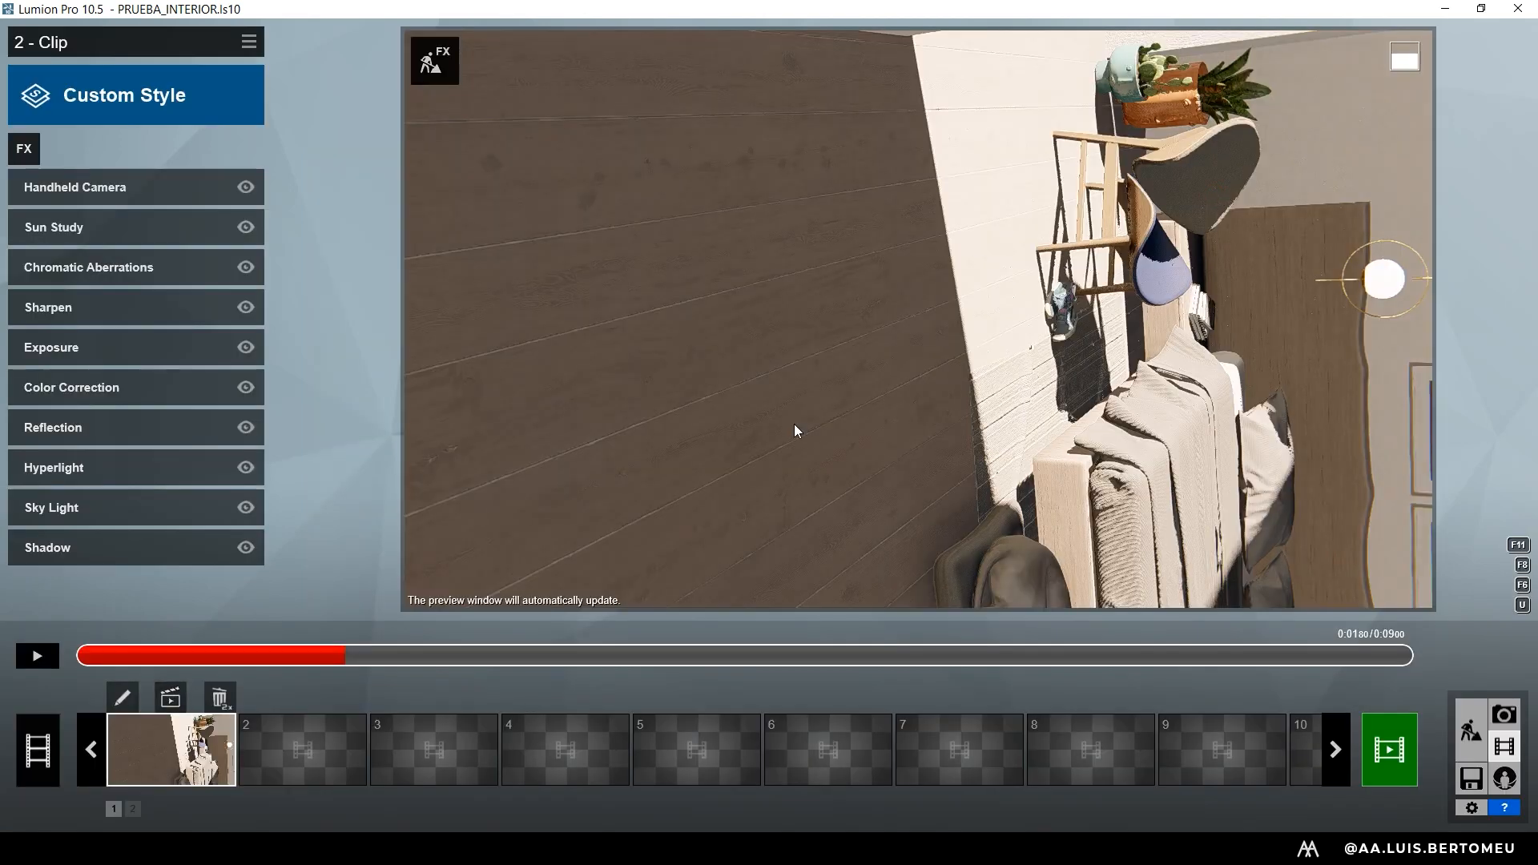